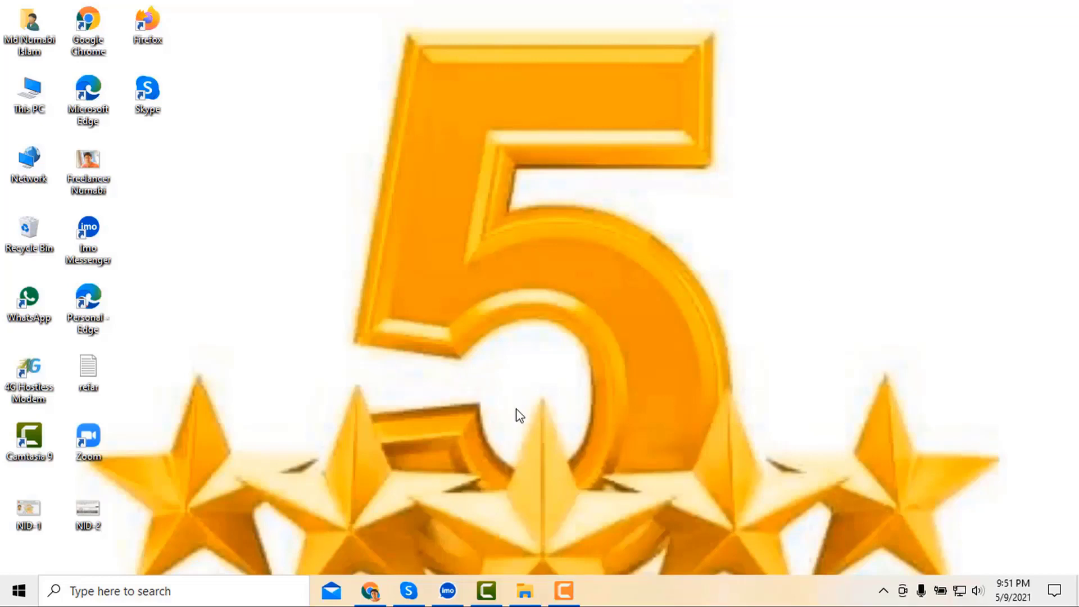
# - Subscribe to Freelancing Intelligence on YouTube with All notifications, then go to the Fiverr profile tab
pyautogui.click(366, 593)
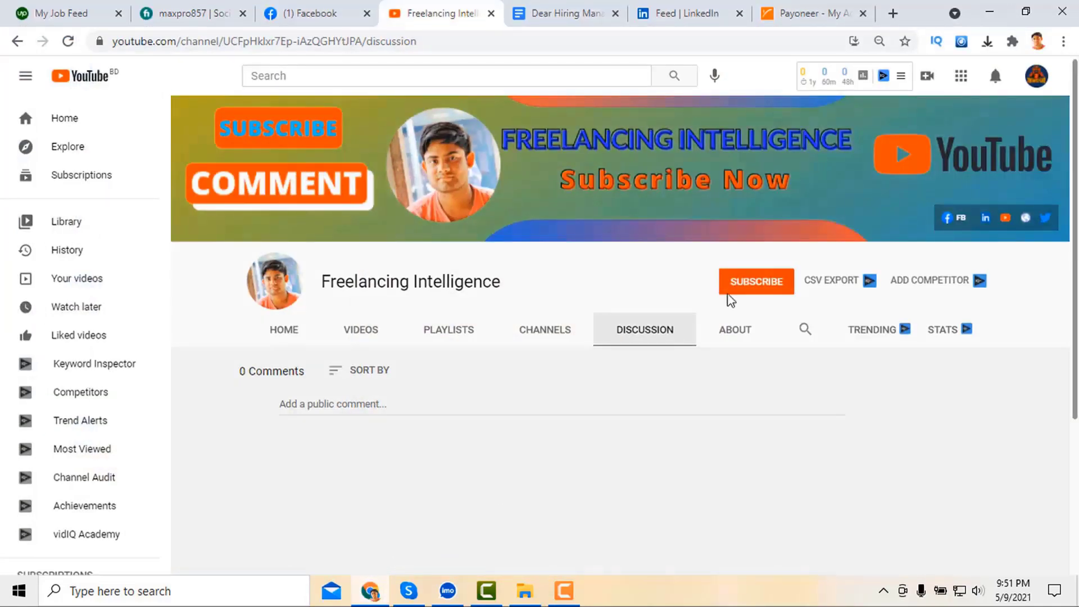
pyautogui.click(742, 292)
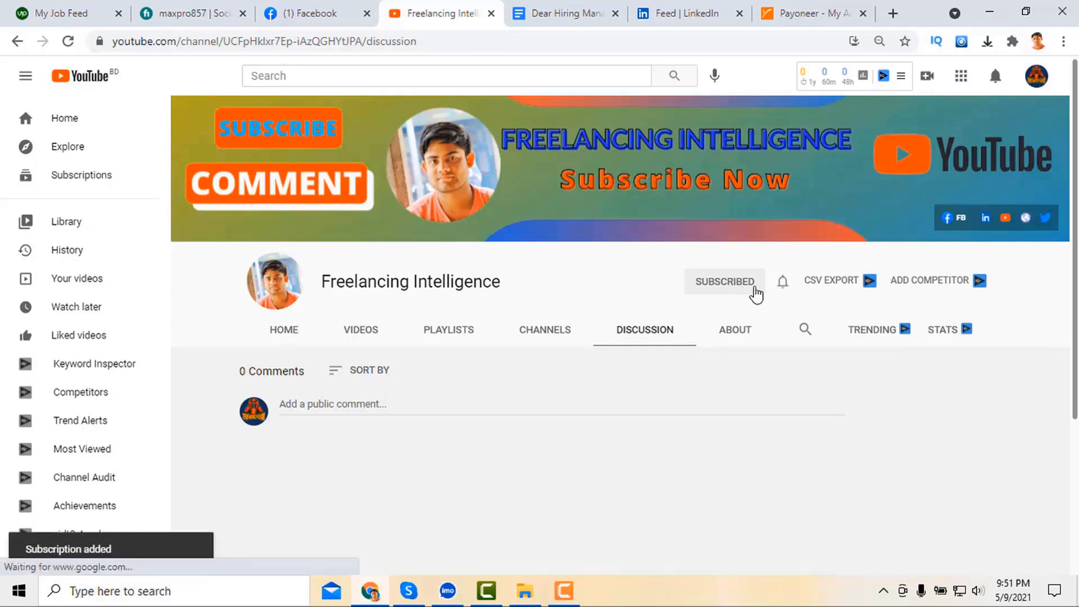
pyautogui.click(783, 283)
pyautogui.click(803, 316)
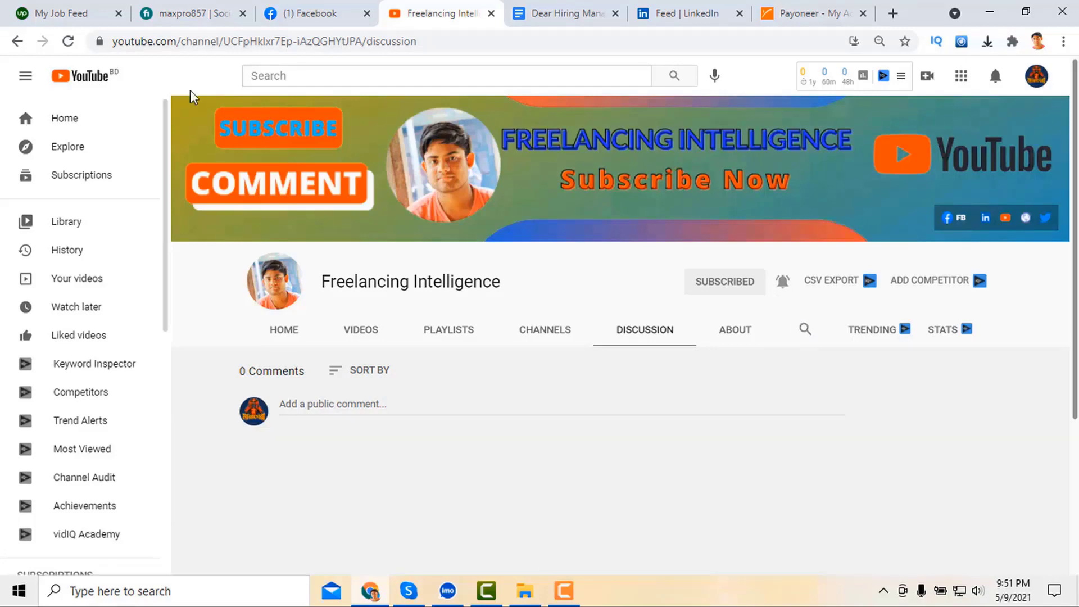
pyautogui.click(194, 13)
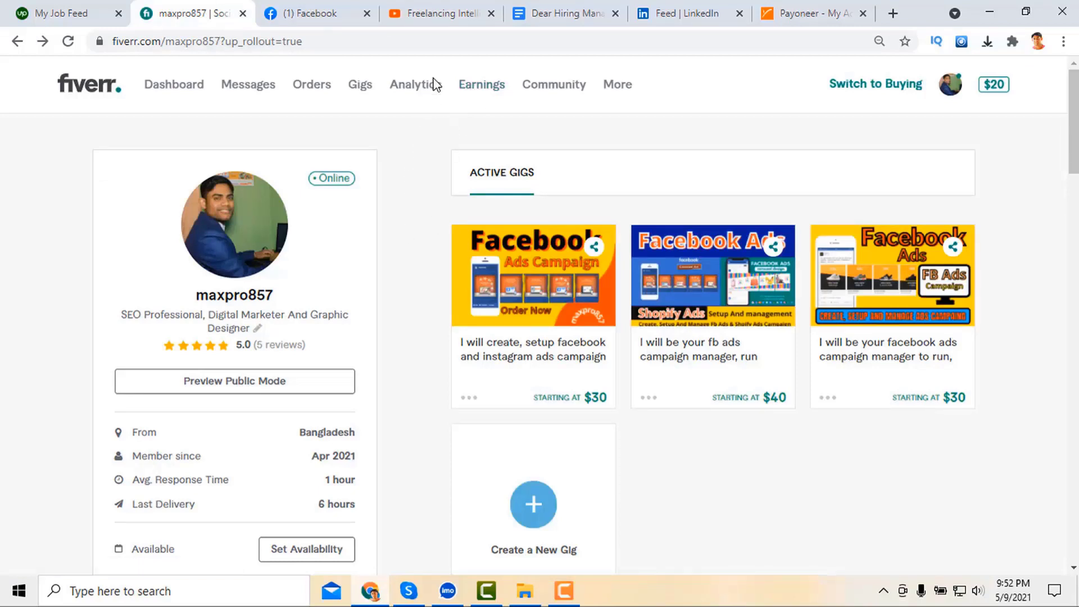
# - Open Fiverr's Earnings page showing $20 available, briefly opening and closing the account menu
pyautogui.click(488, 97)
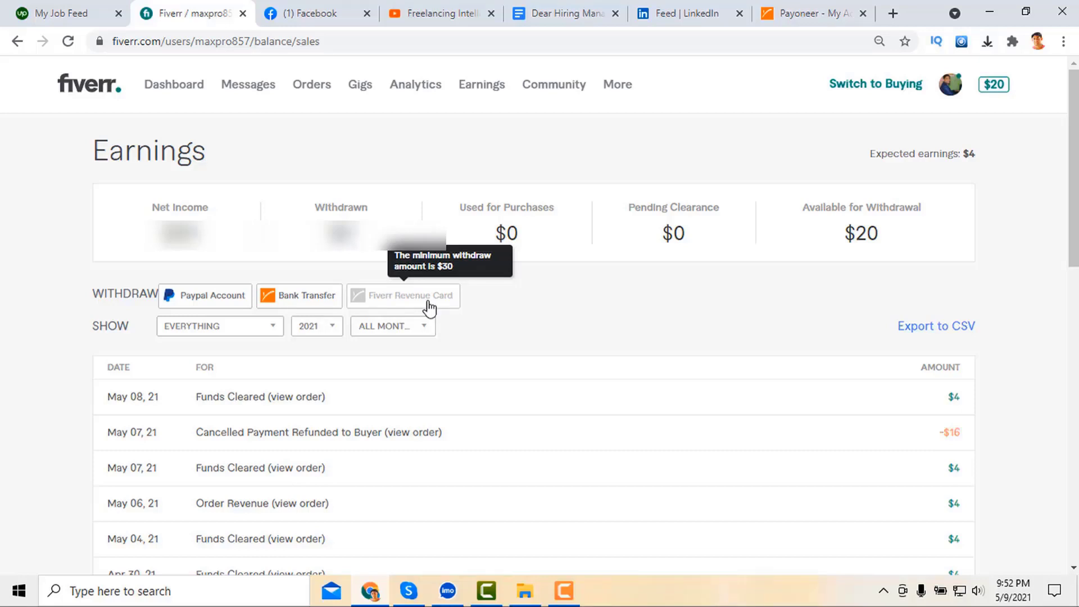
pyautogui.click(950, 90)
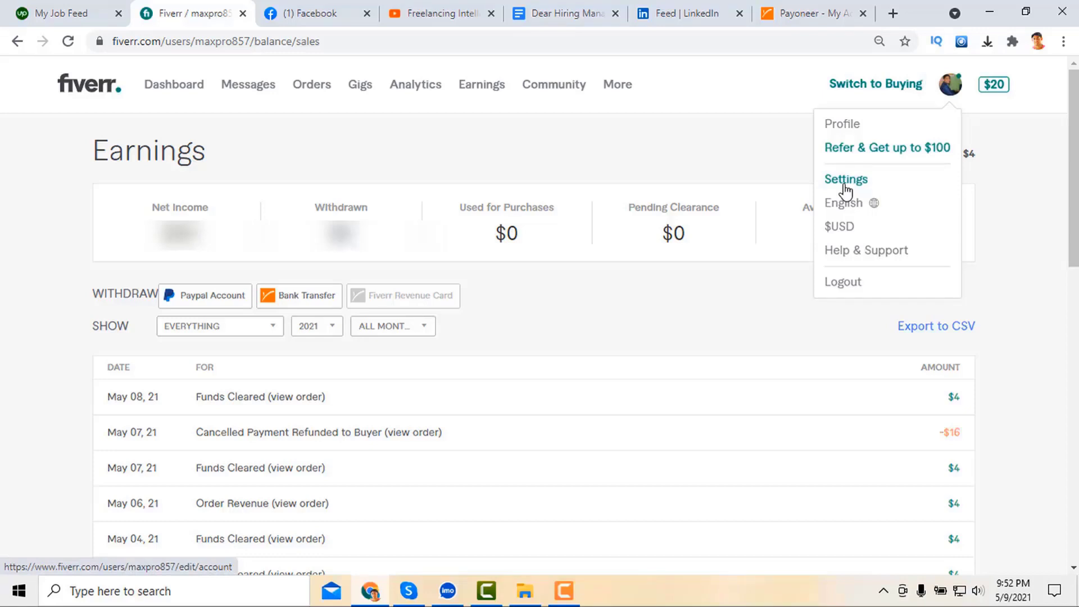
pyautogui.click(433, 339)
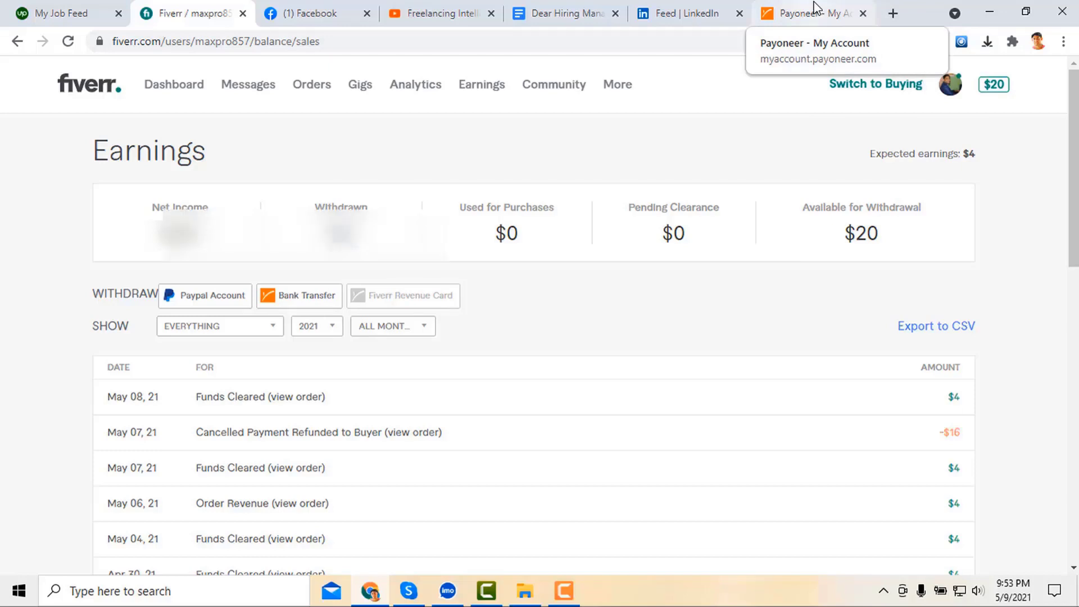
pyautogui.click(817, 7)
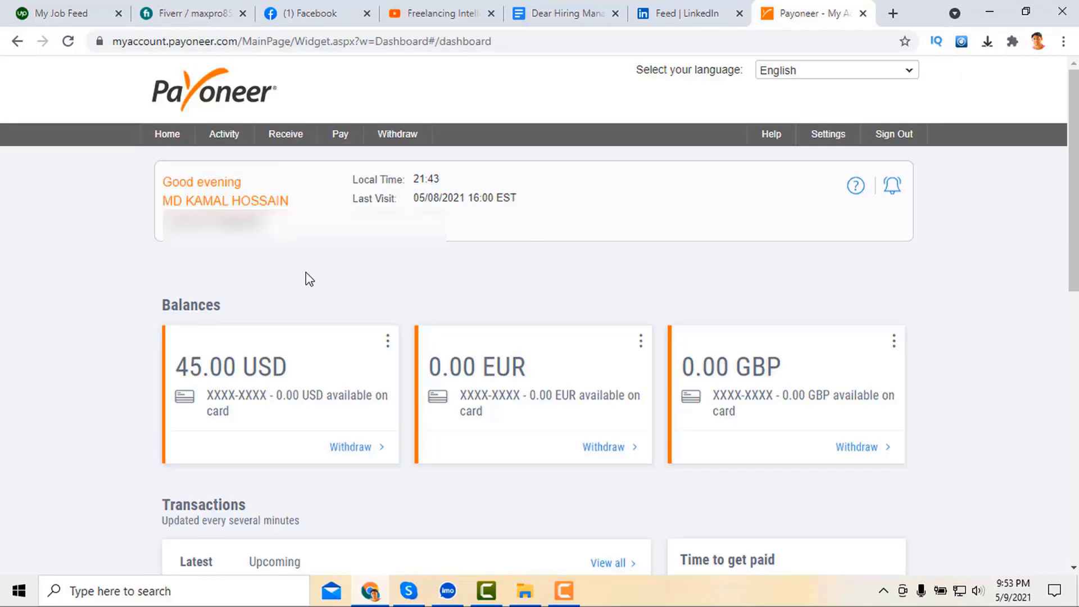
pyautogui.scroll(-2, 663, 268)
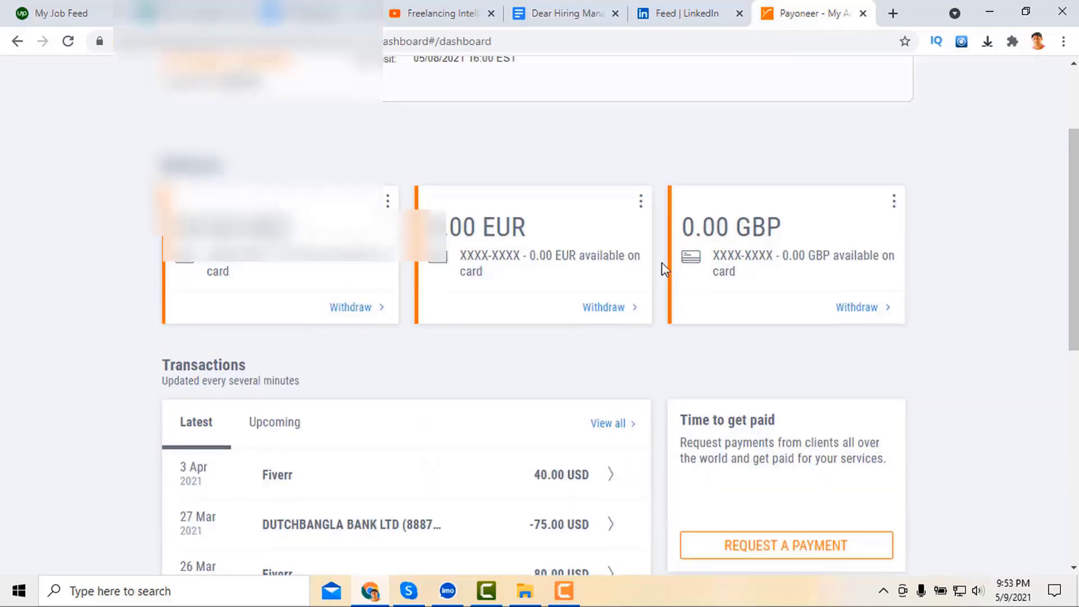
pyautogui.scroll(2, 663, 267)
pyautogui.click(147, 6)
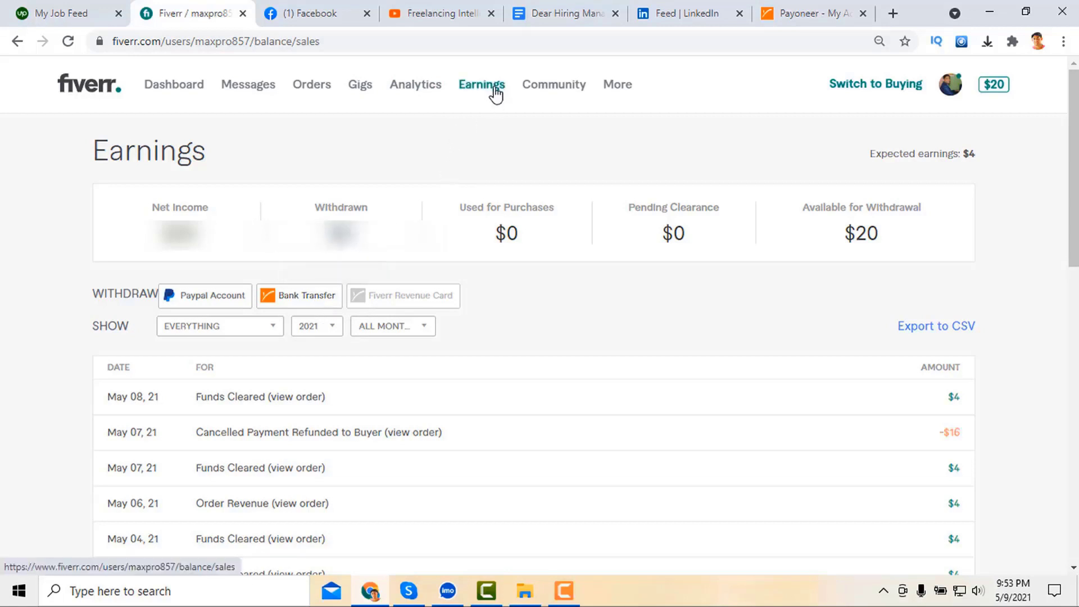
pyautogui.click(793, 14)
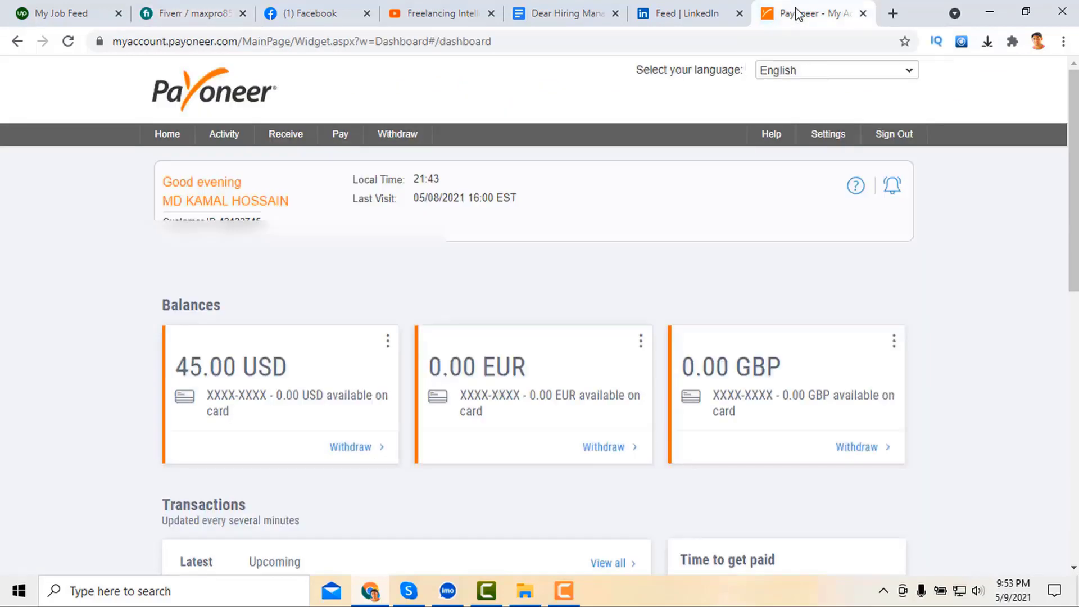
pyautogui.scroll(-5, 615, 208)
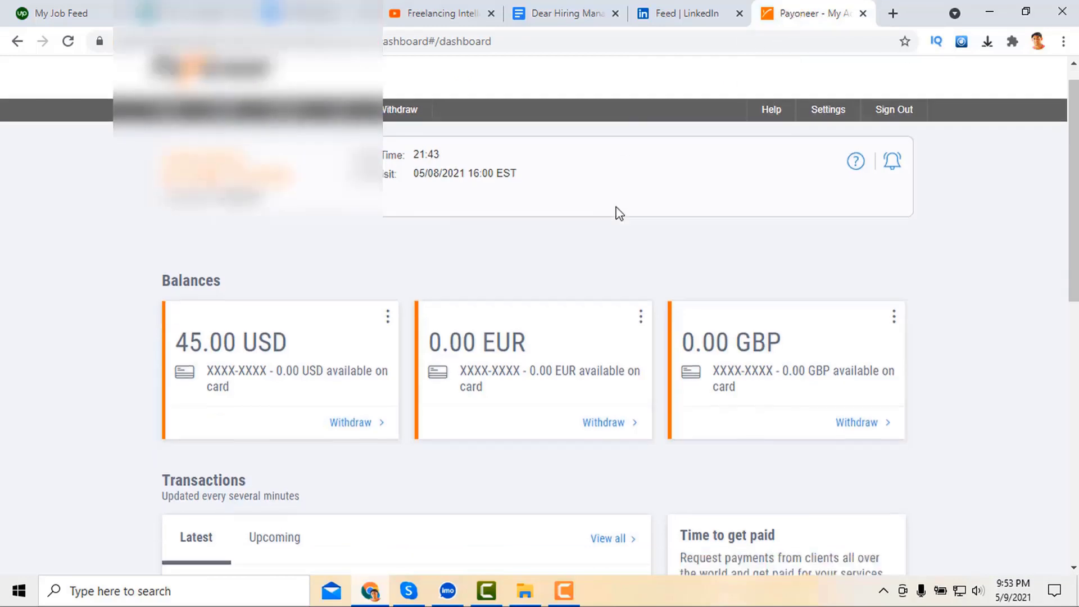
pyautogui.scroll(5, 619, 213)
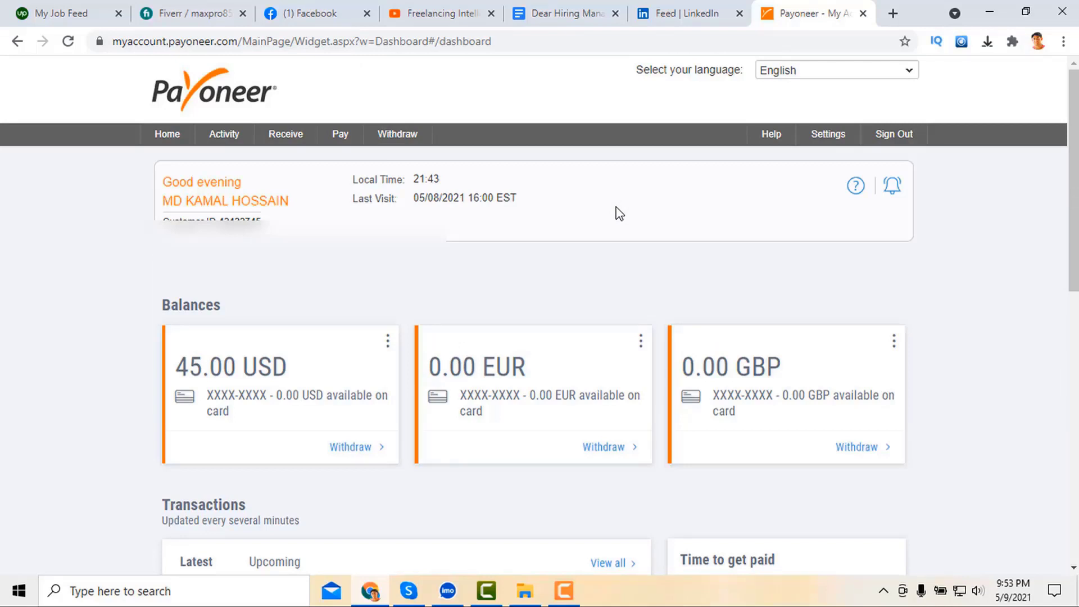
pyautogui.click(199, 13)
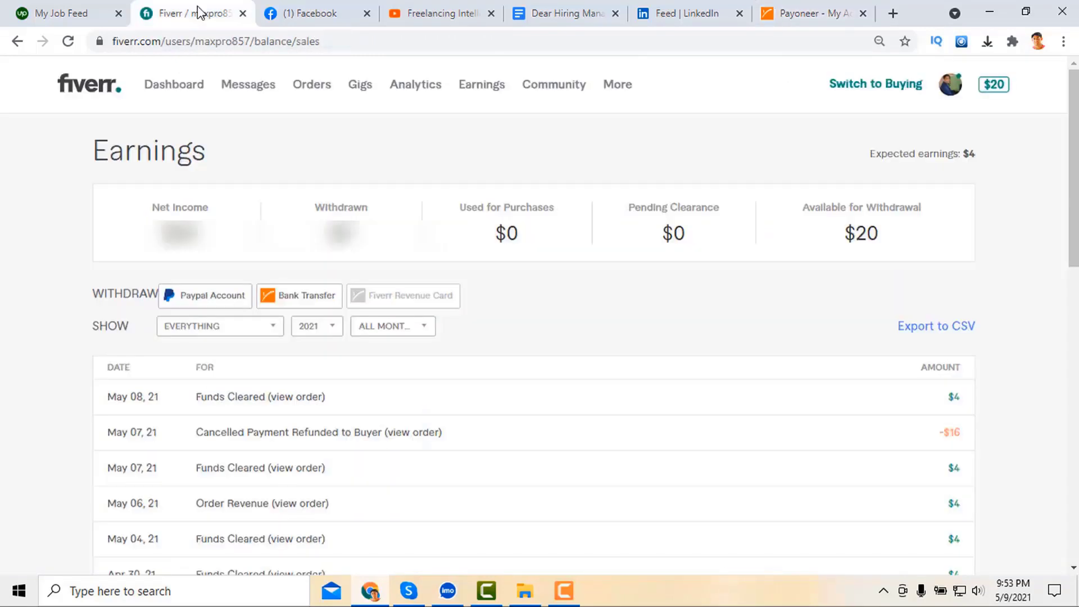
# - Start adding a Bank Transfer withdrawal method and request the verification code by SMS
pyautogui.click(306, 303)
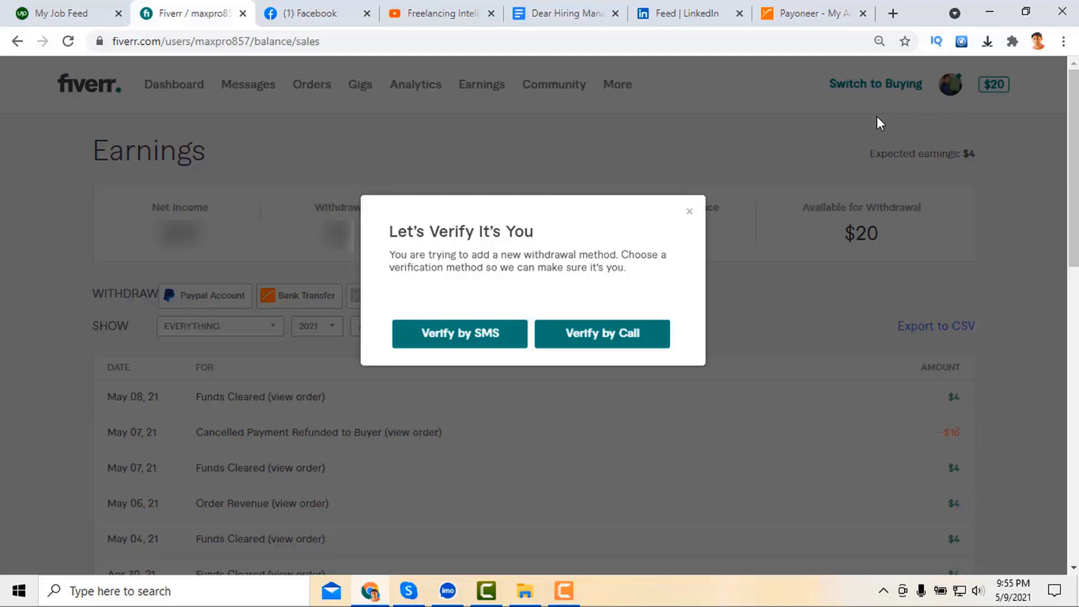
pyautogui.click(478, 340)
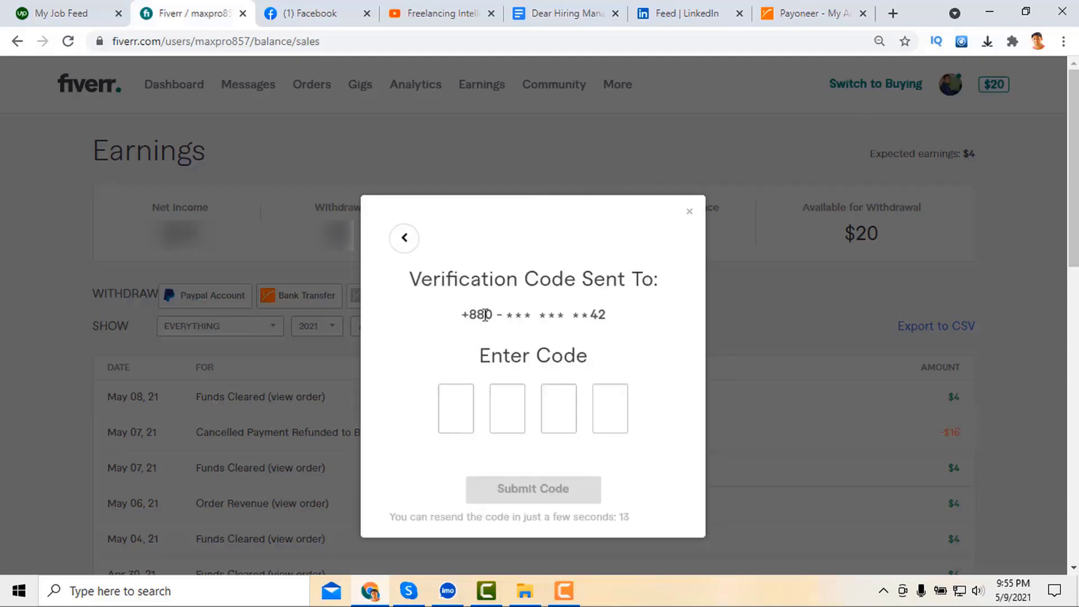
# - Enter the 4-digit SMS verification code, submit it, and dismiss the Almost Done dialog
pyautogui.moveTo(588, 315); pyautogui.dragTo(614, 321)
pyautogui.click(614, 321)
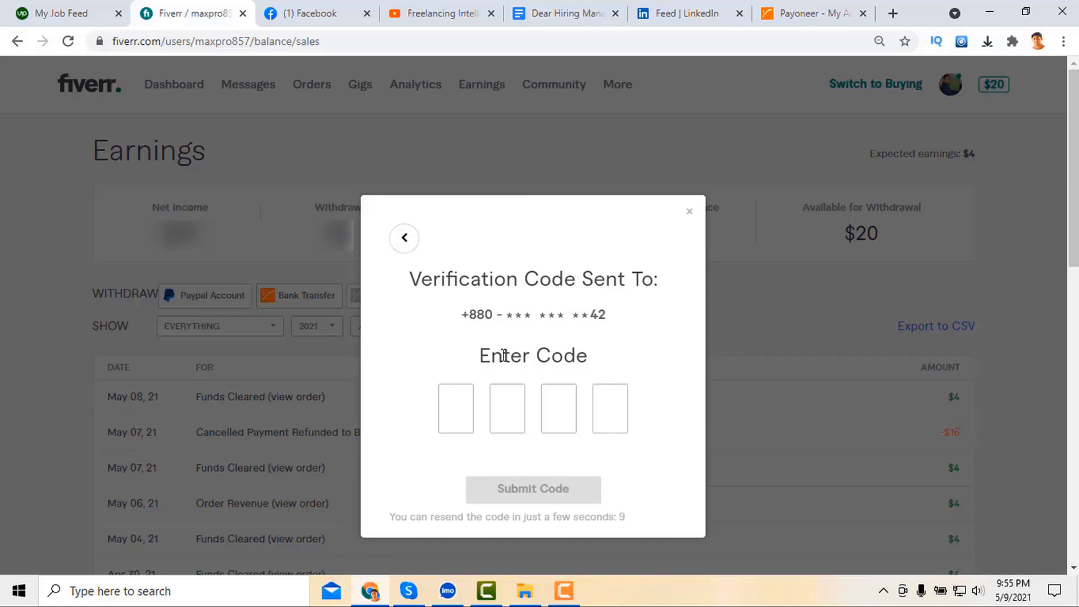
pyautogui.click(452, 412)
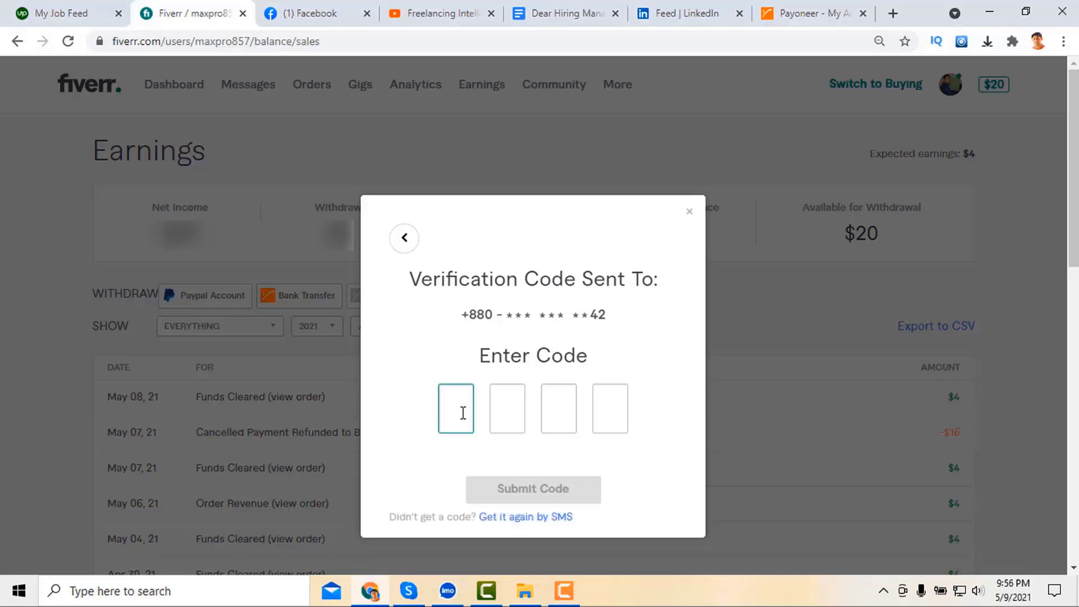
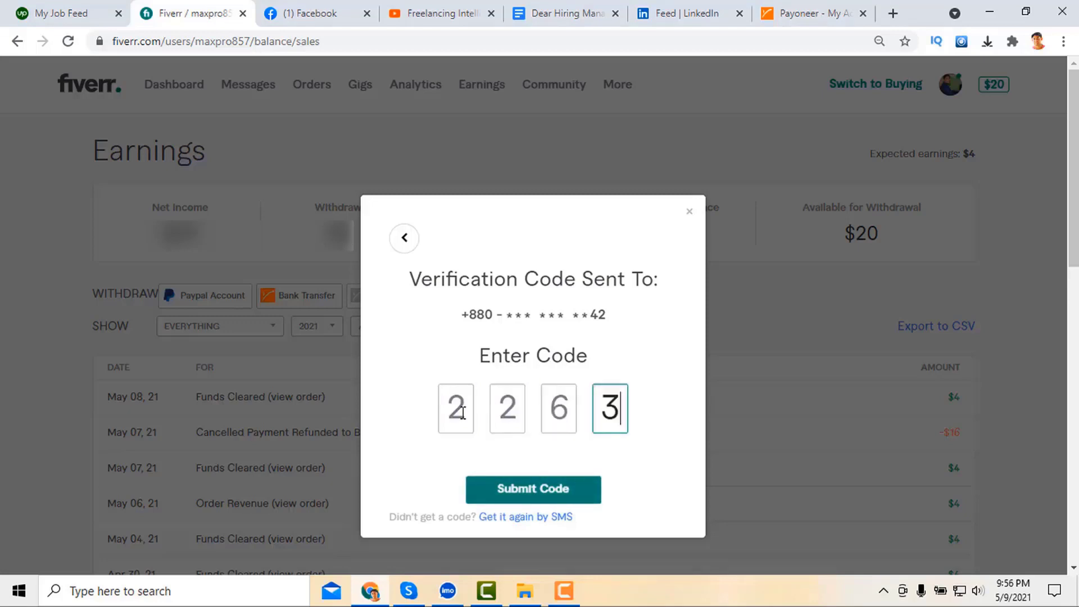
pyautogui.click(559, 498)
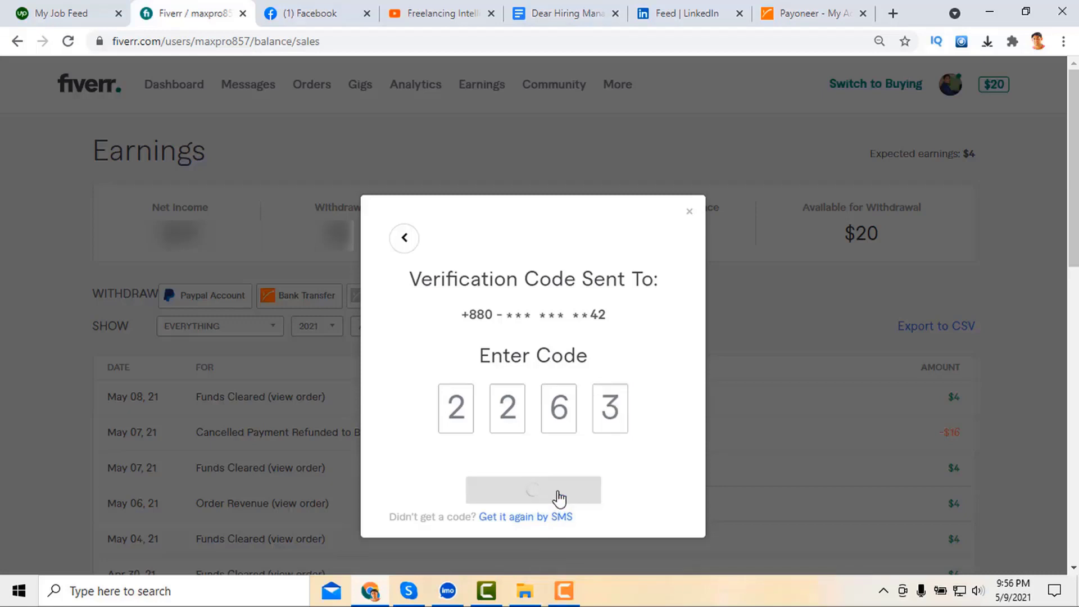
pyautogui.click(523, 337)
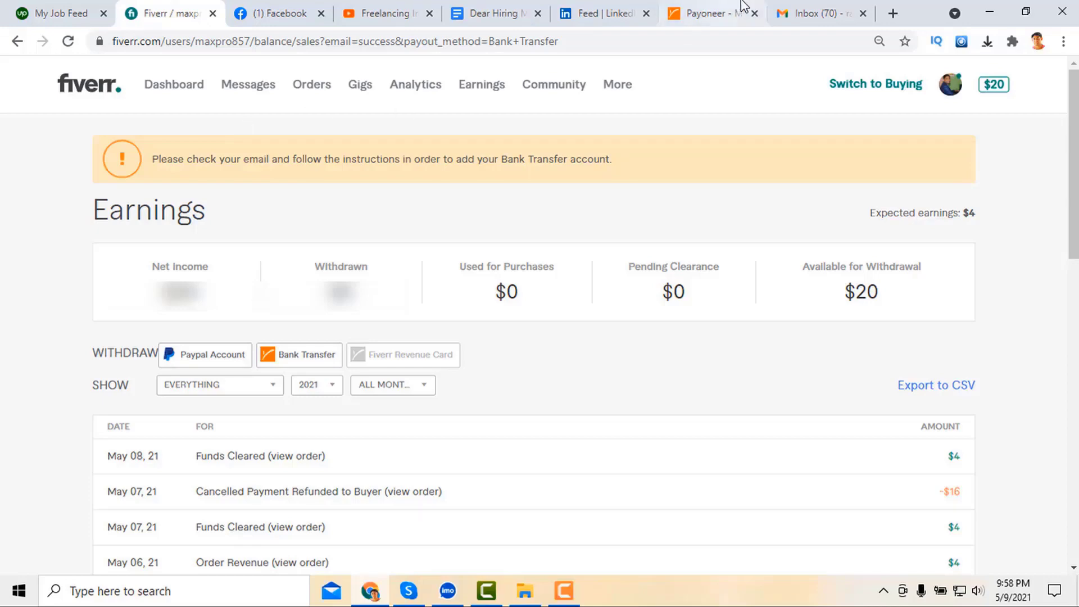
# - In Gmail, open the 'Confirm your Fiverr bank account information' email and follow its 'click here' link
pyautogui.click(812, 8)
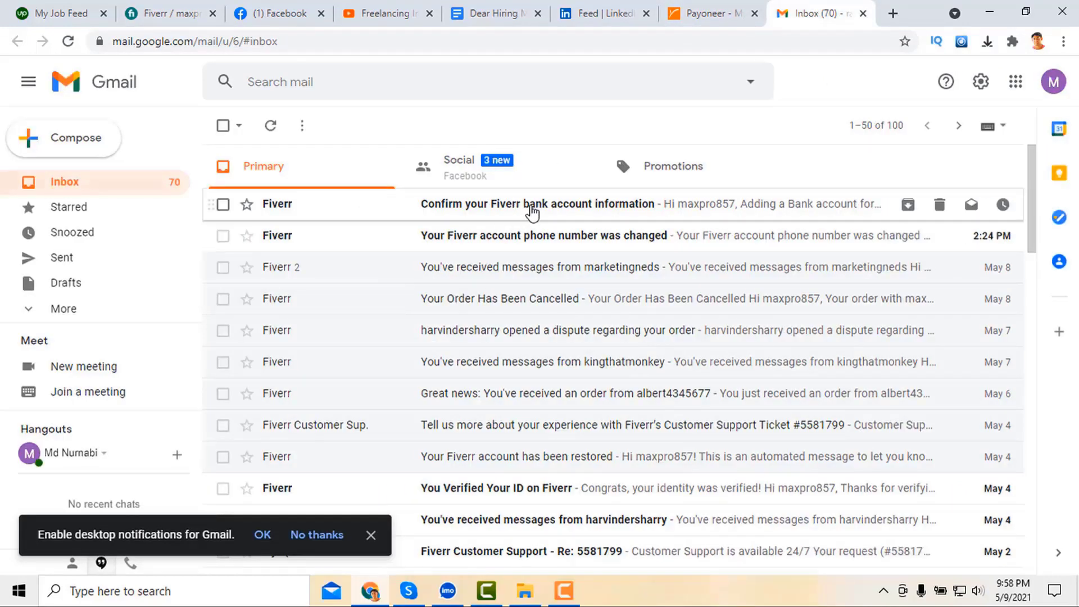
pyautogui.click(532, 207)
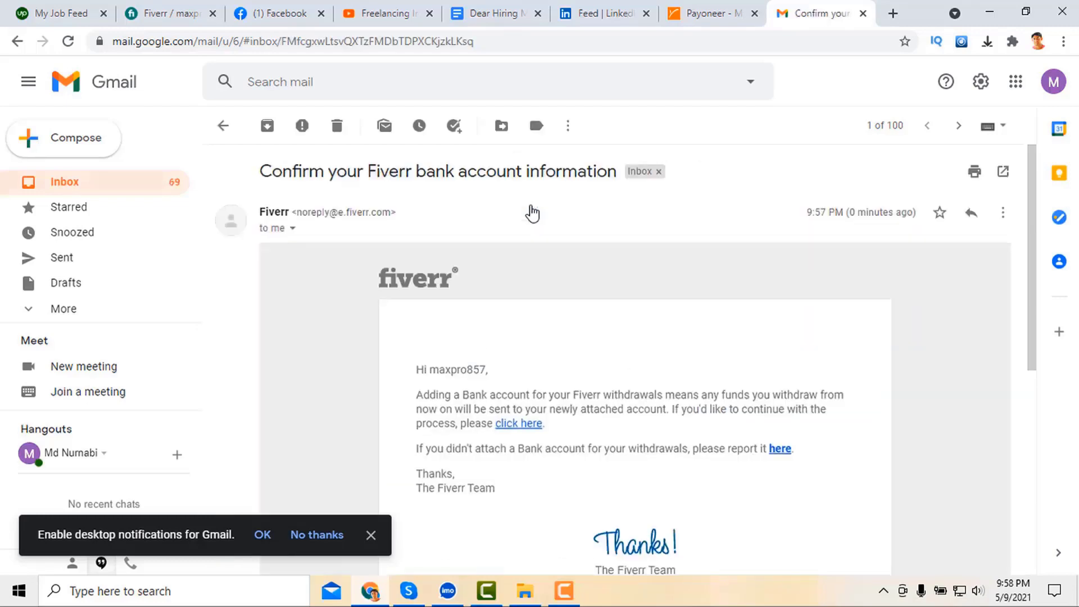
pyautogui.scroll(-1, 526, 211)
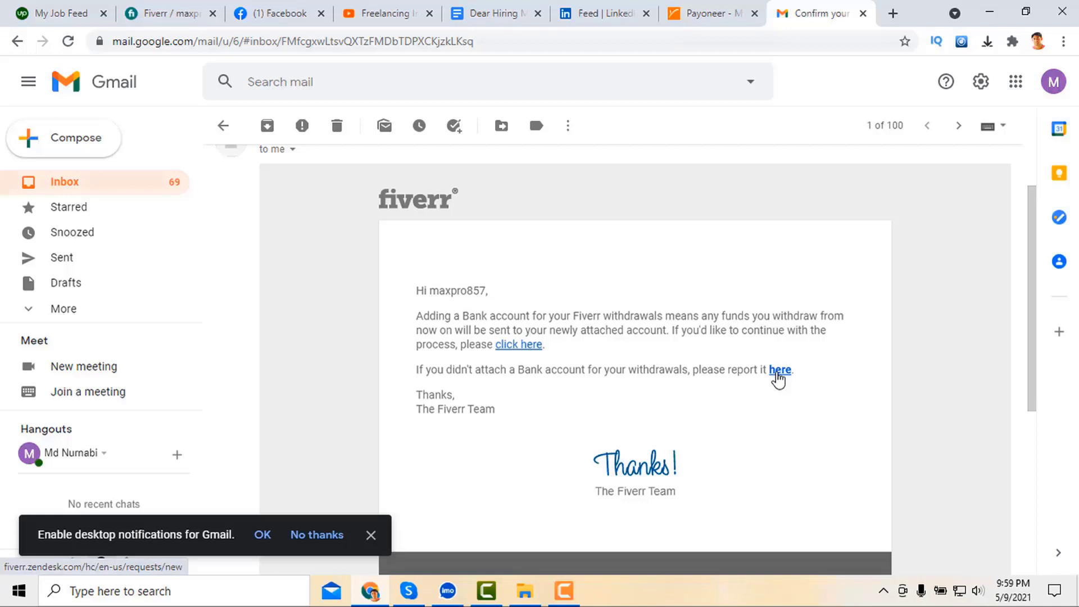
pyautogui.click(528, 345)
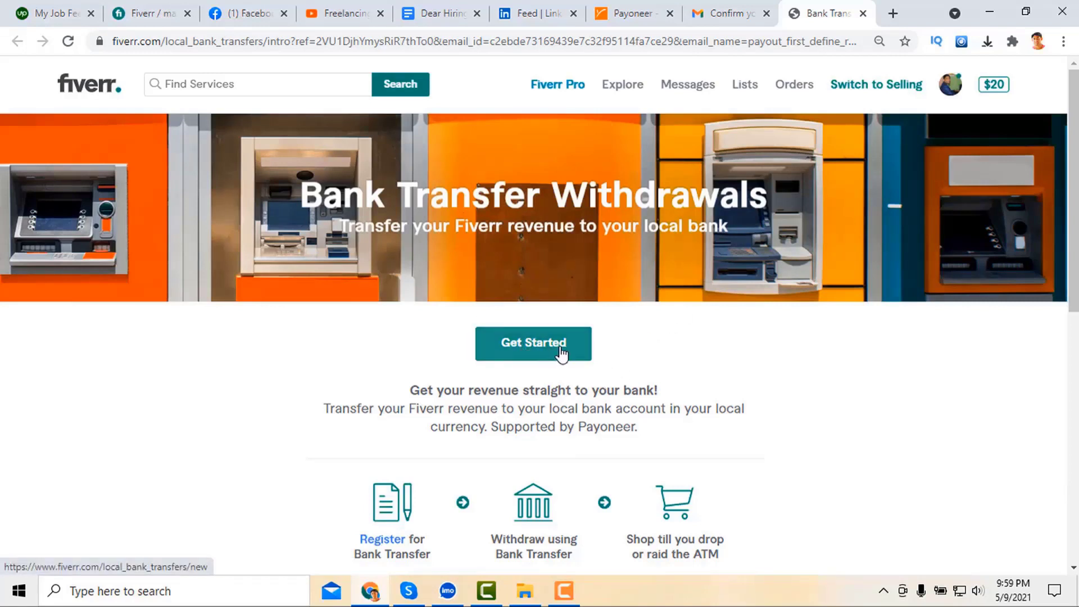
# - Open the Payoneer Sign Up form via Get Started and scroll through it
pyautogui.click(542, 347)
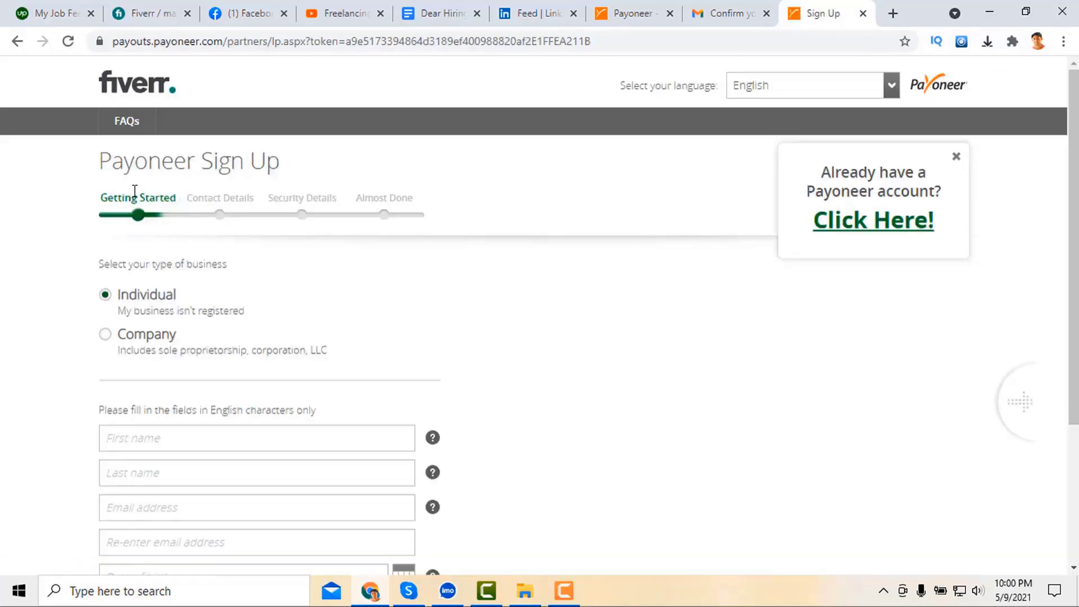
pyautogui.scroll(-3, 393, 294)
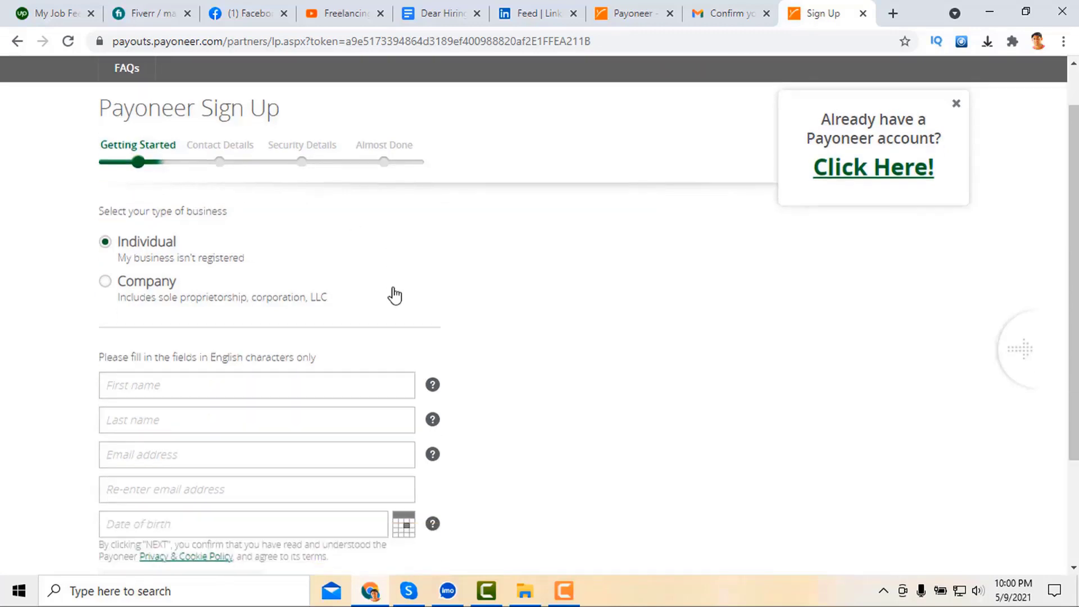
pyautogui.scroll(2, 164, 209)
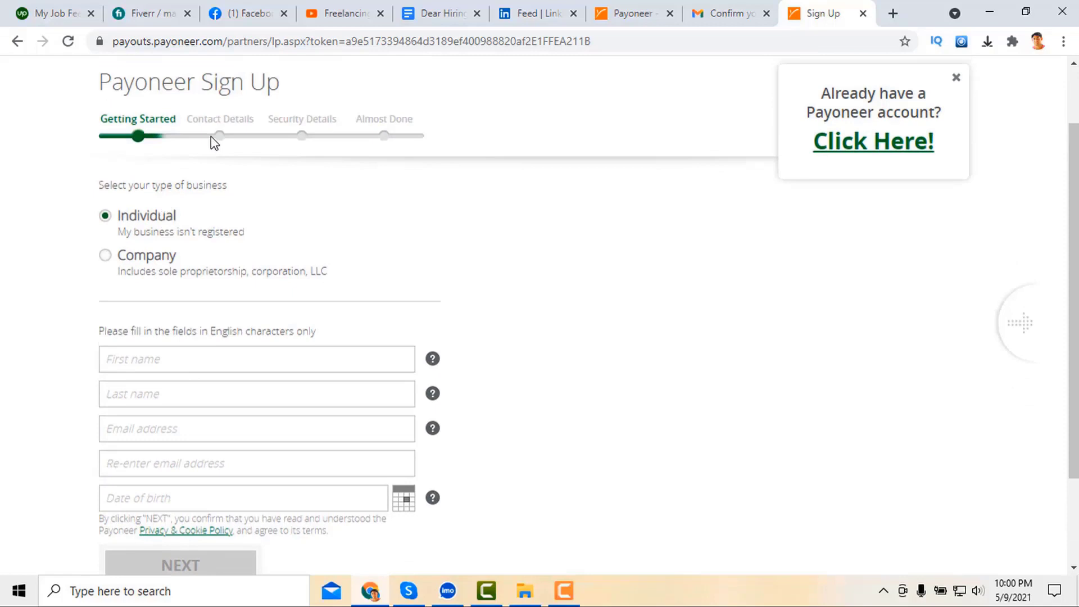
pyautogui.scroll(-2, 270, 366)
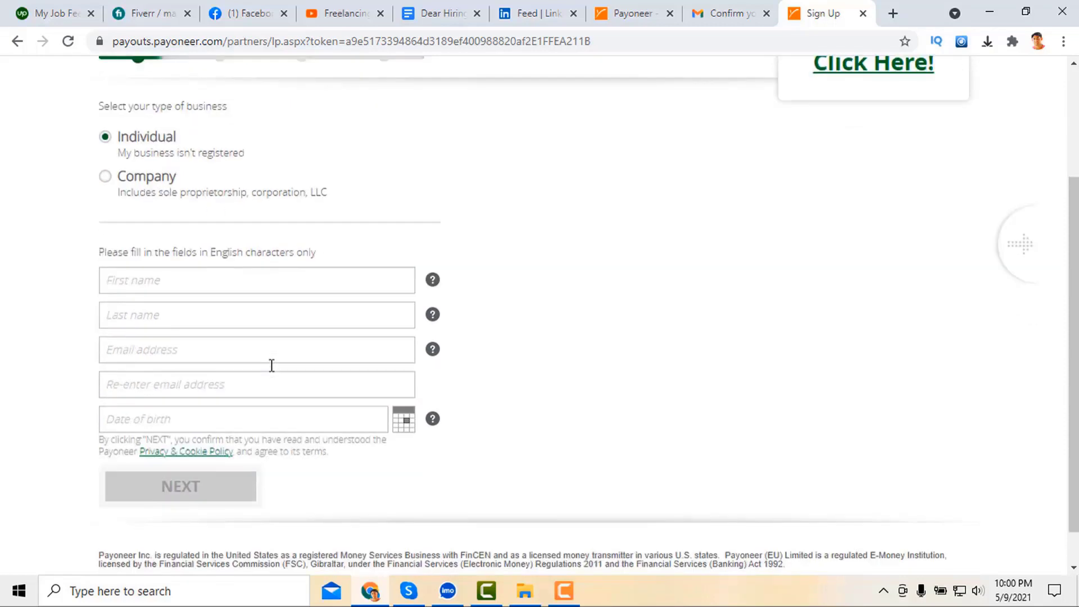
pyautogui.scroll(3, 272, 365)
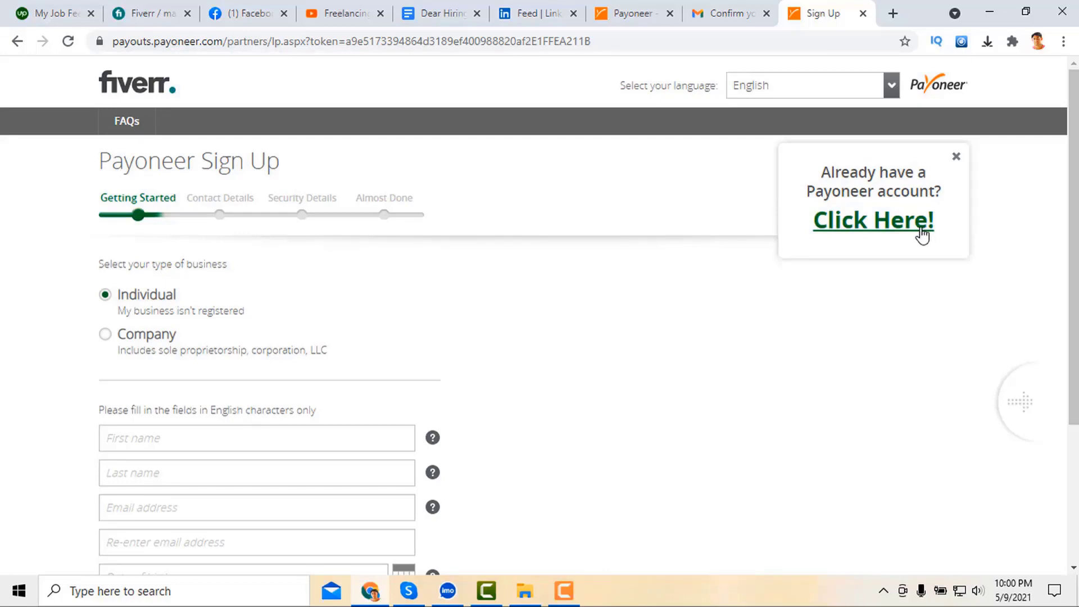
# - Compare the sign-up form against the Payoneer dashboard balances in the other tab
pyautogui.click(624, 13)
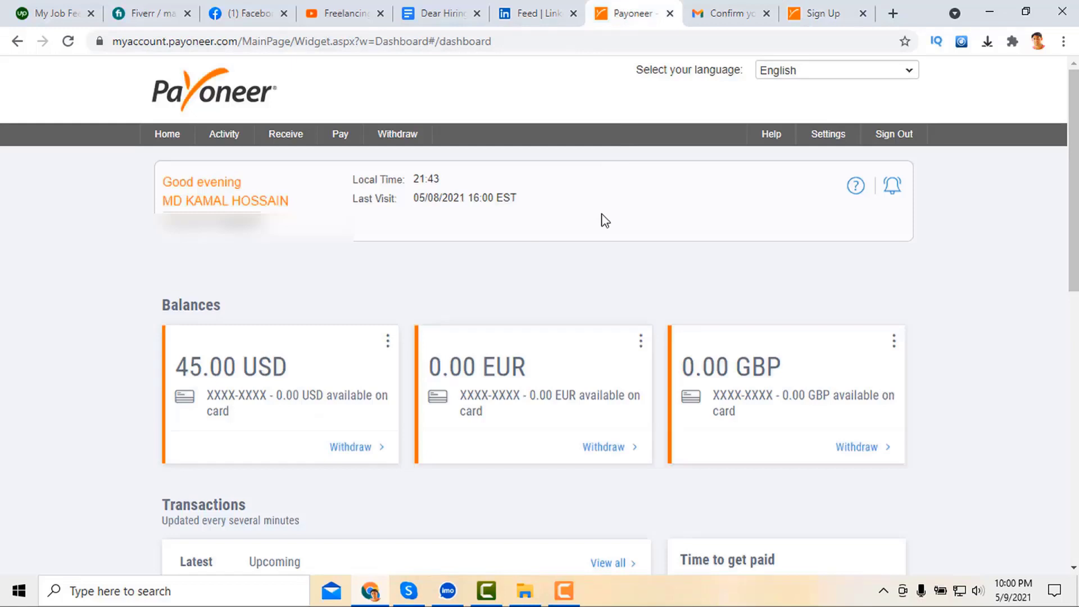
pyautogui.click(809, 12)
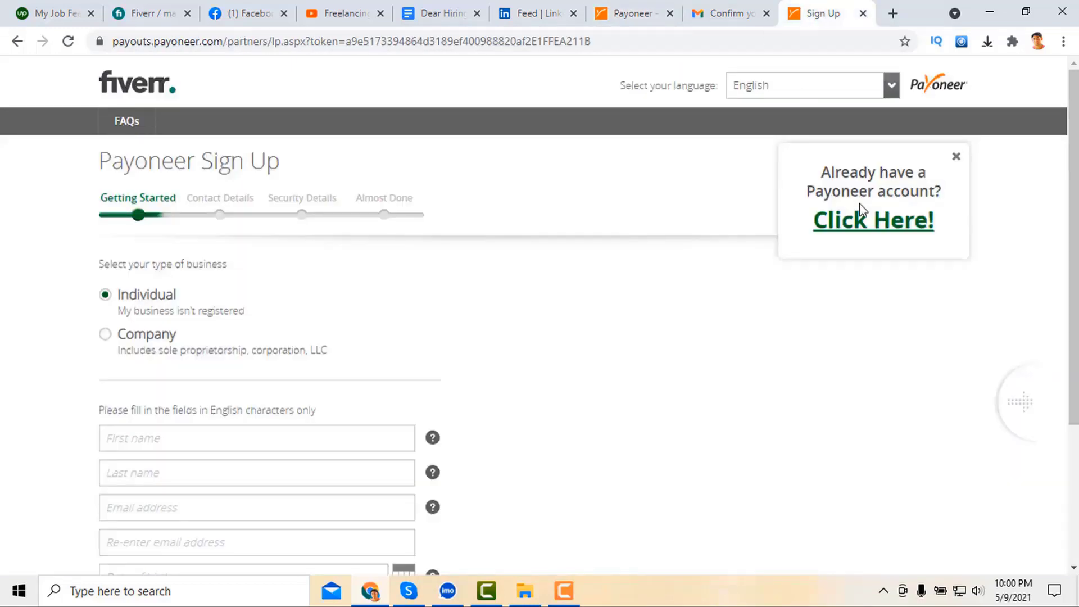
pyautogui.click(645, 21)
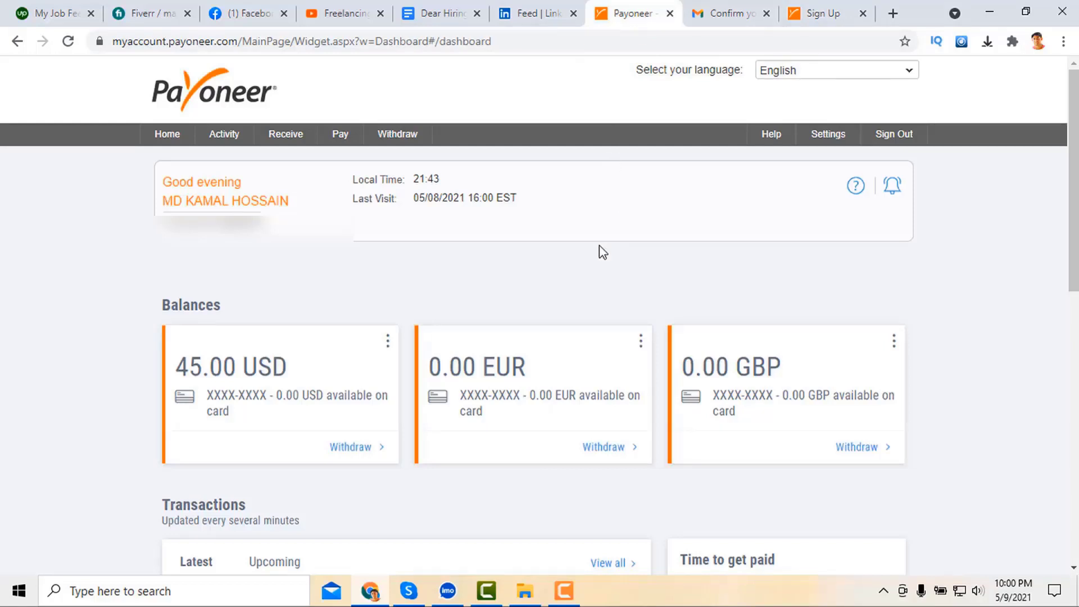
pyautogui.click(809, 12)
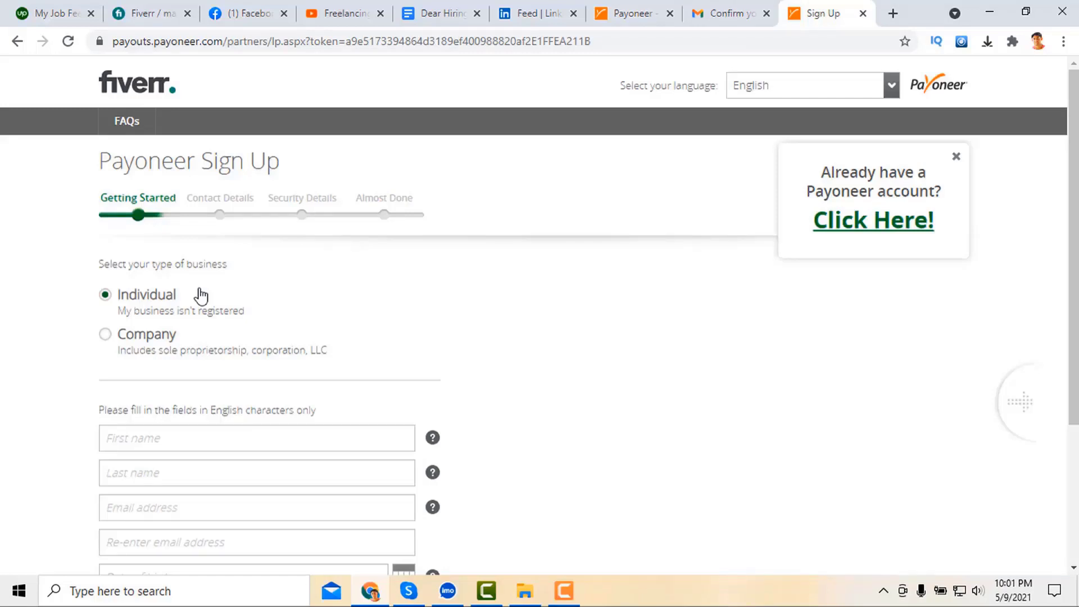
pyautogui.scroll(-3, 276, 447)
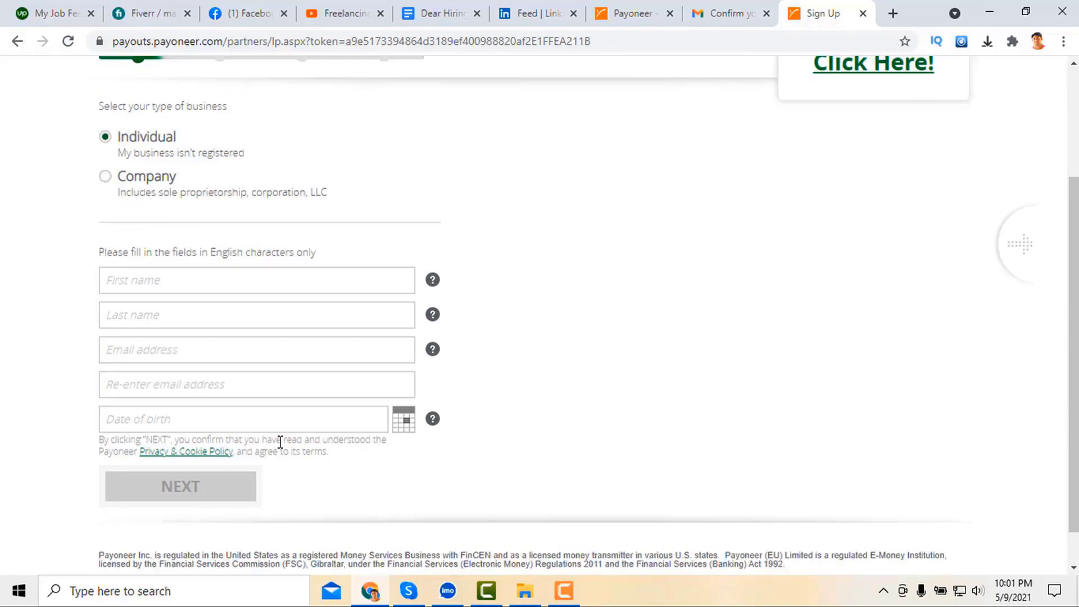
pyautogui.scroll(3, 280, 442)
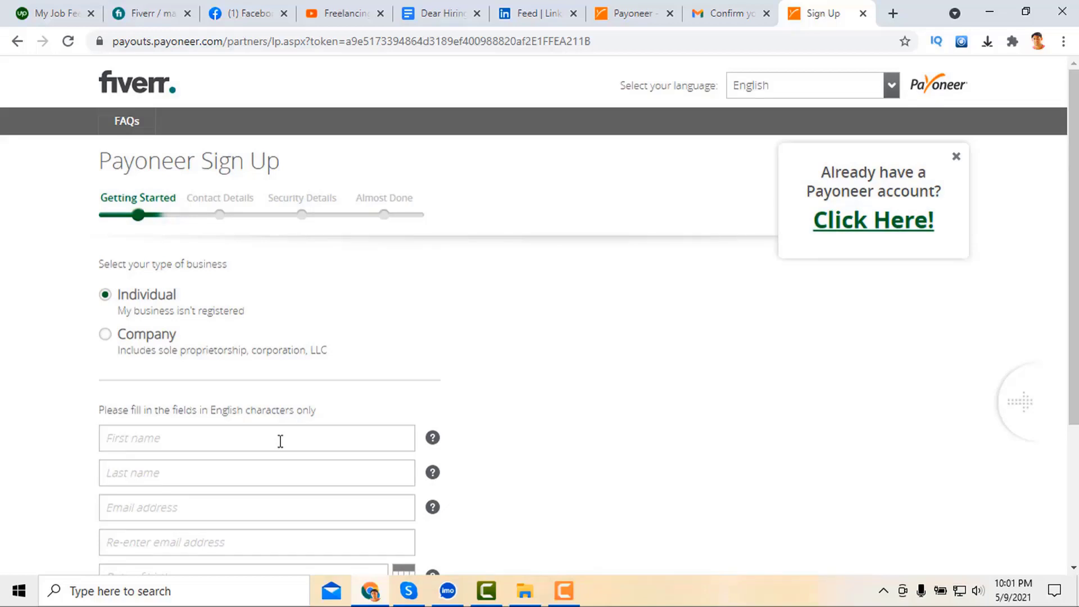
# - Sign in with the existing Payoneer account to submit Fiverr's bank transfer application
pyautogui.click(851, 223)
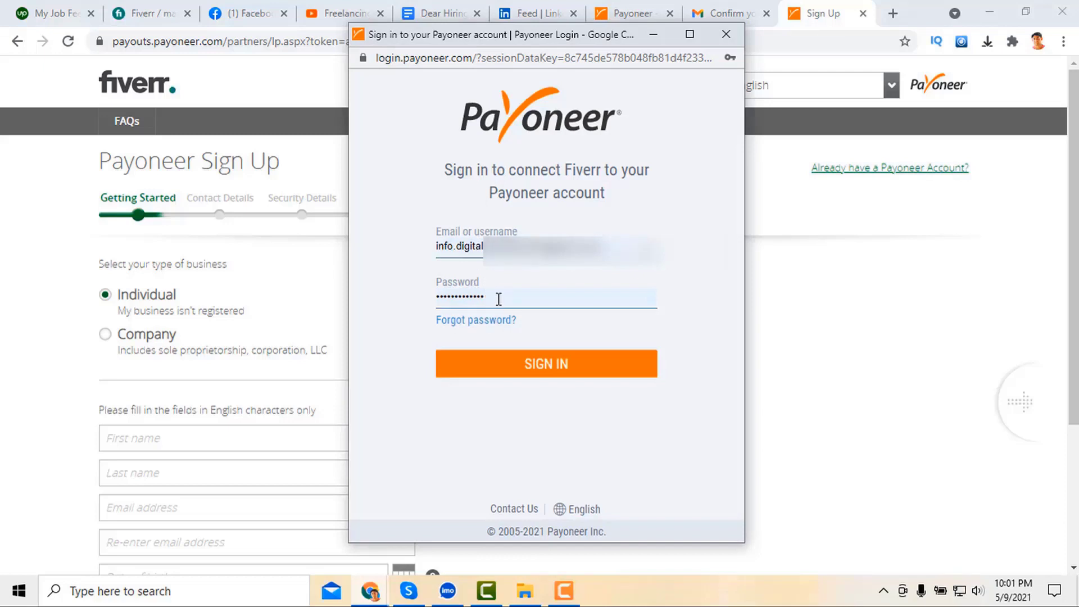
pyautogui.click(562, 364)
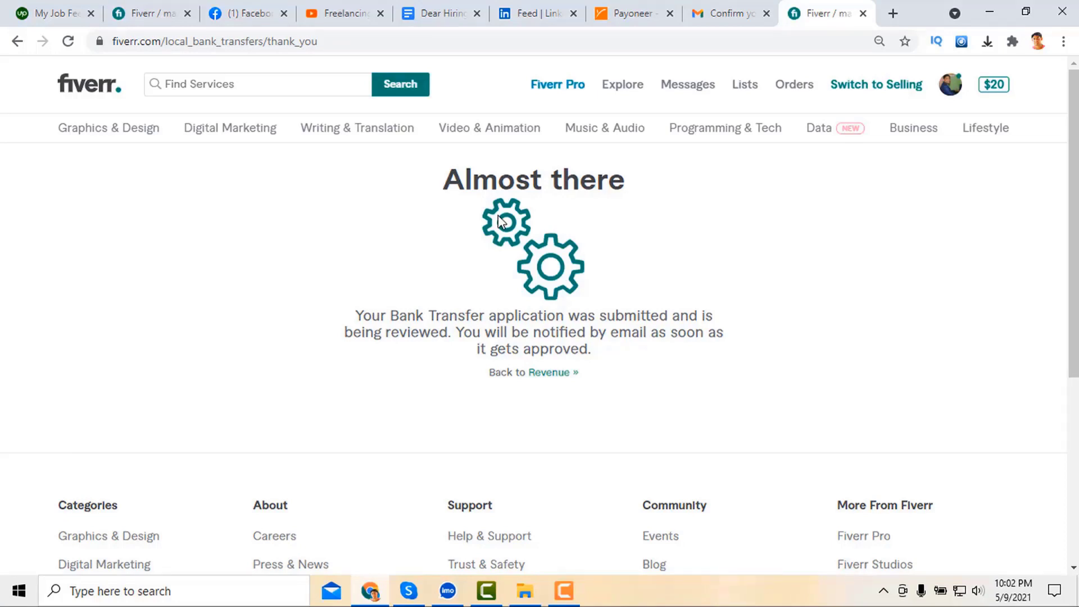
pyautogui.click(125, 8)
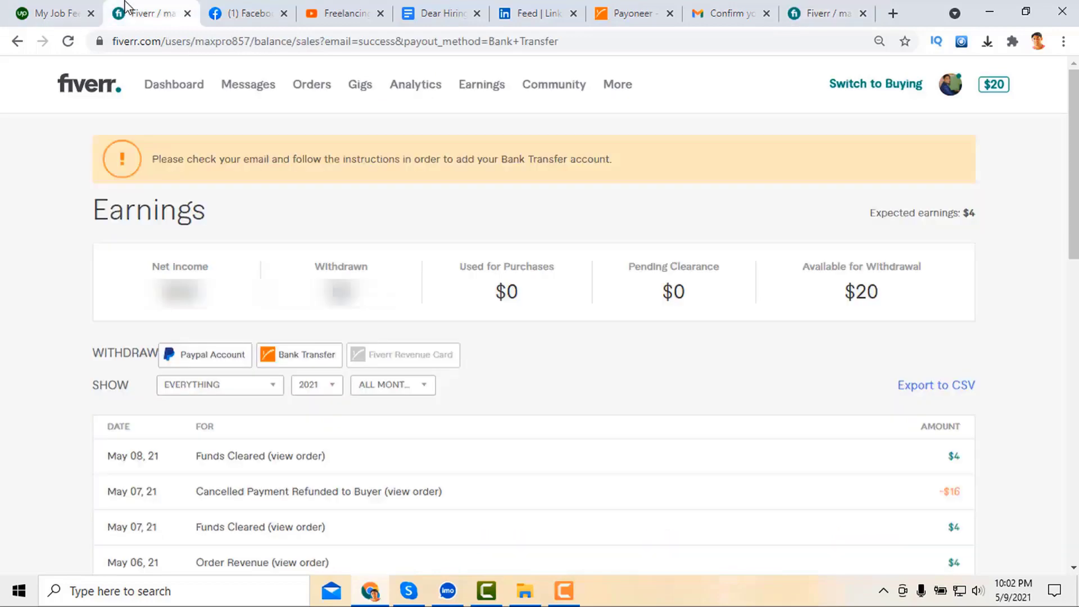
pyautogui.click(69, 41)
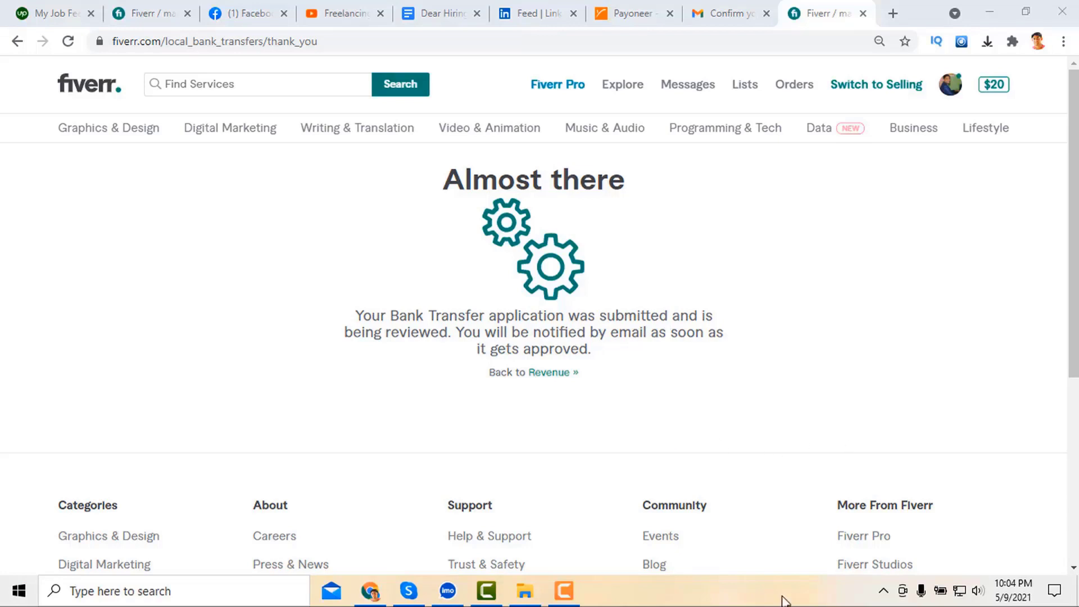
# - Return to the Gmail inbox, then refresh and reload it
pyautogui.click(748, 11)
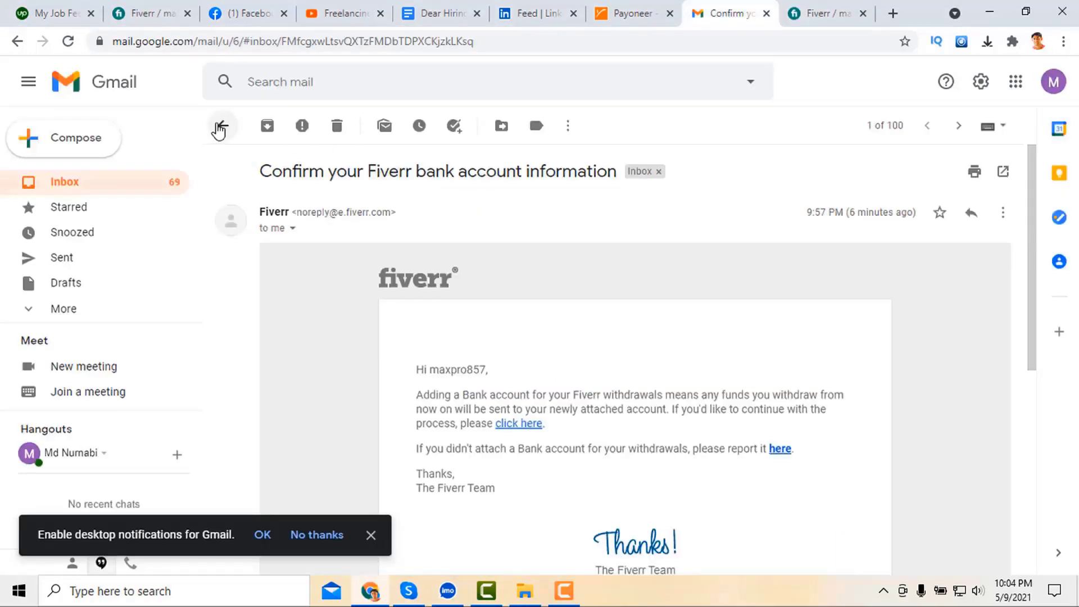
pyautogui.click(219, 125)
pyautogui.click(271, 127)
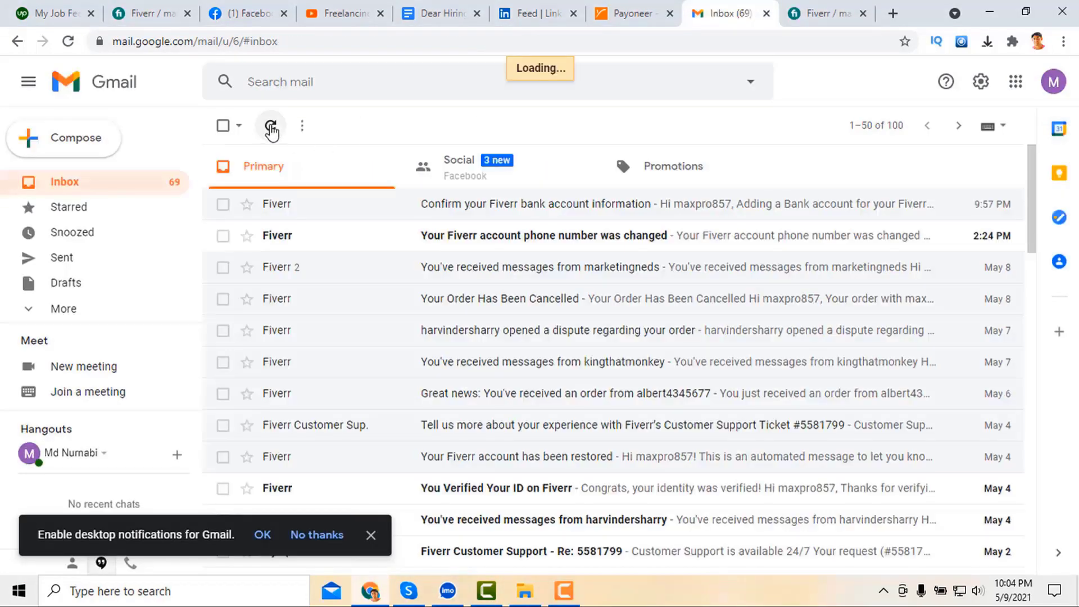
pyautogui.click(67, 42)
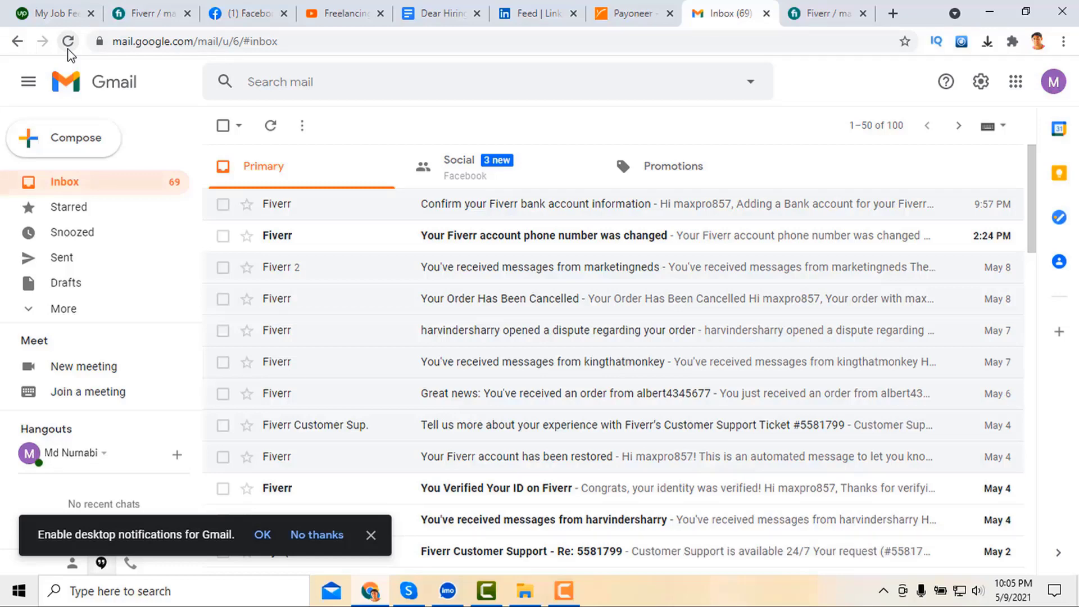
# - Go back from Fiverr's confirmation to the Earnings page, then switch to the Payoneer dashboard
pyautogui.click(823, 13)
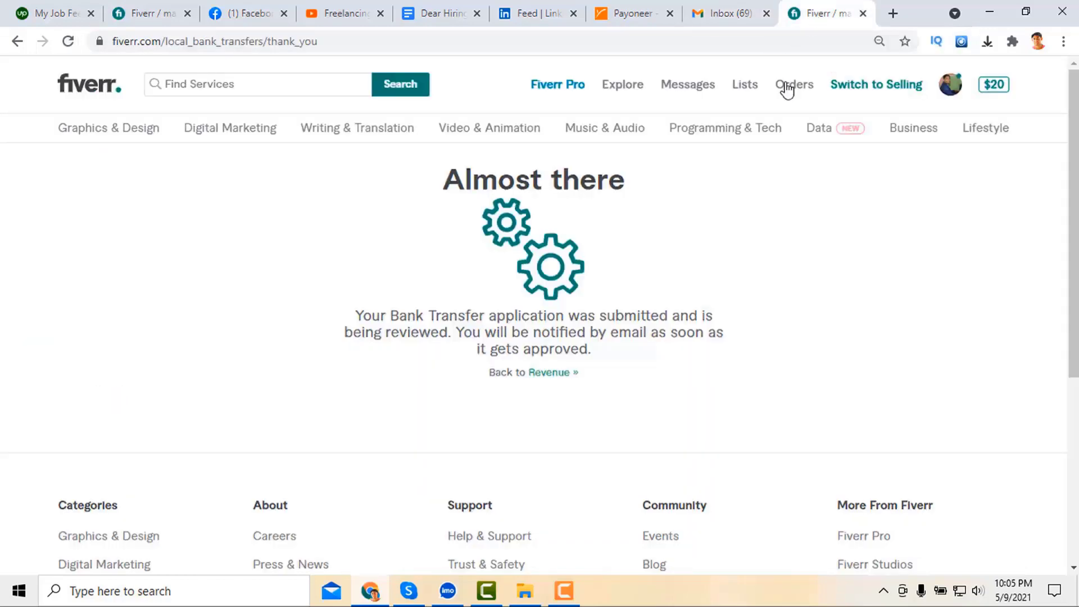
pyautogui.click(548, 376)
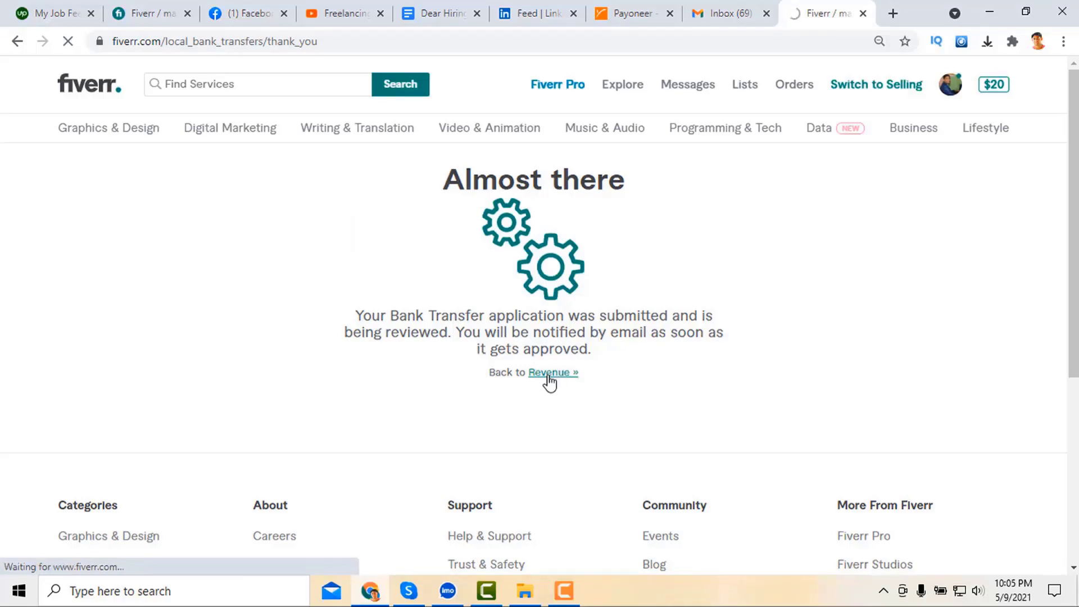
pyautogui.click(618, 8)
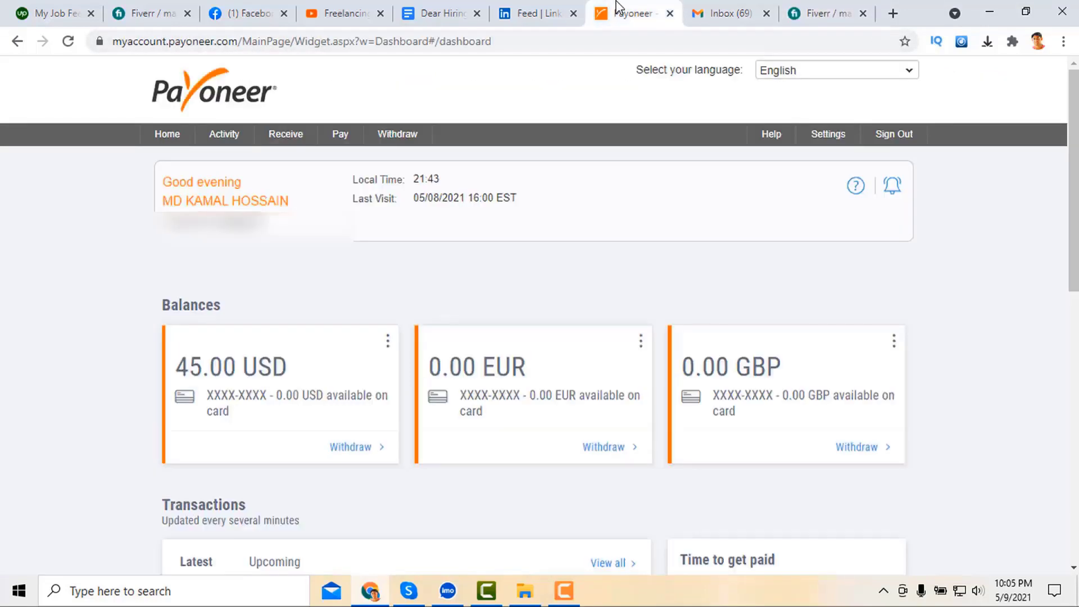
# - Reload Payoneer and open the Fiverr entry under Activity > Funding Sources
pyautogui.click(70, 42)
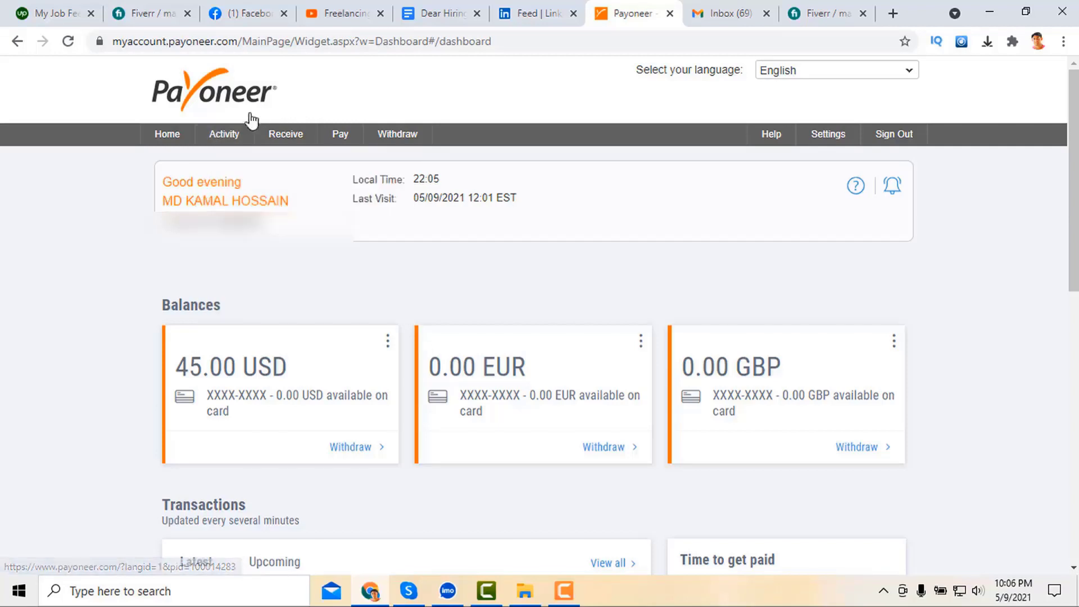
pyautogui.moveTo(227, 138)
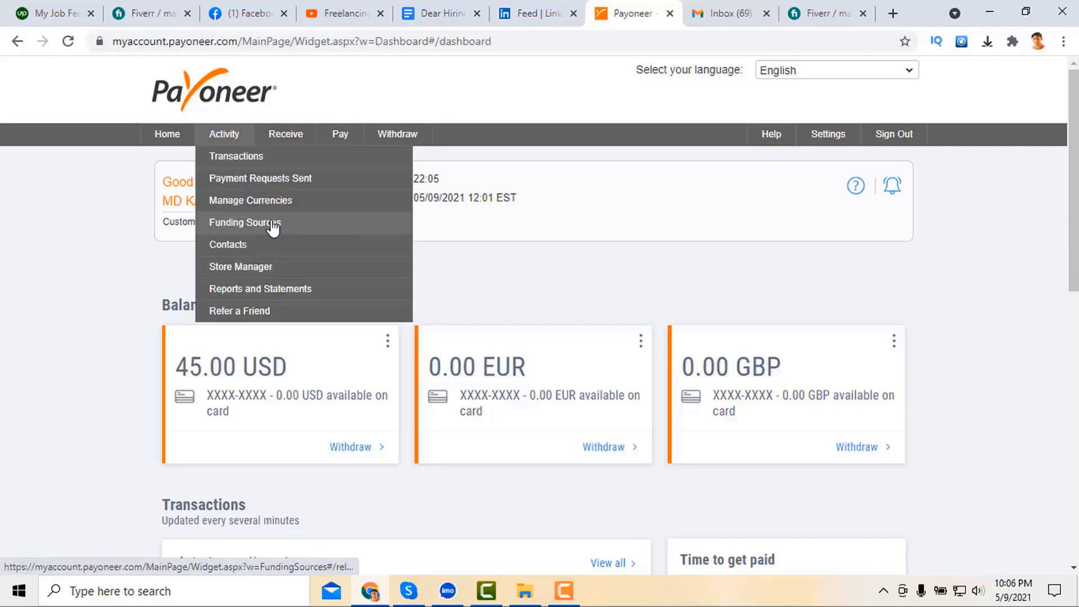
pyautogui.click(236, 225)
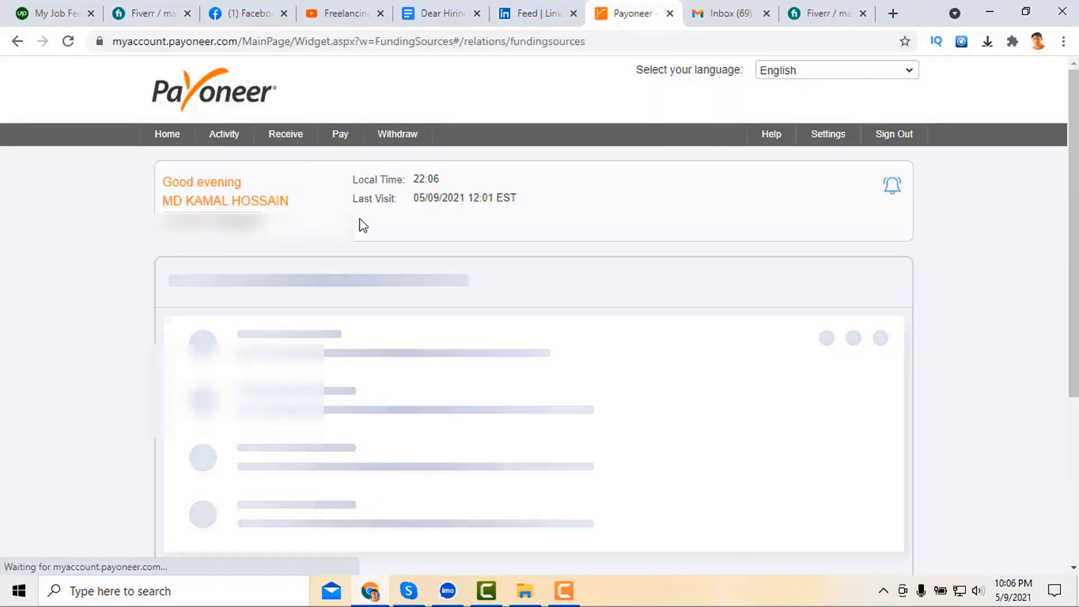
pyautogui.scroll(-2, 362, 225)
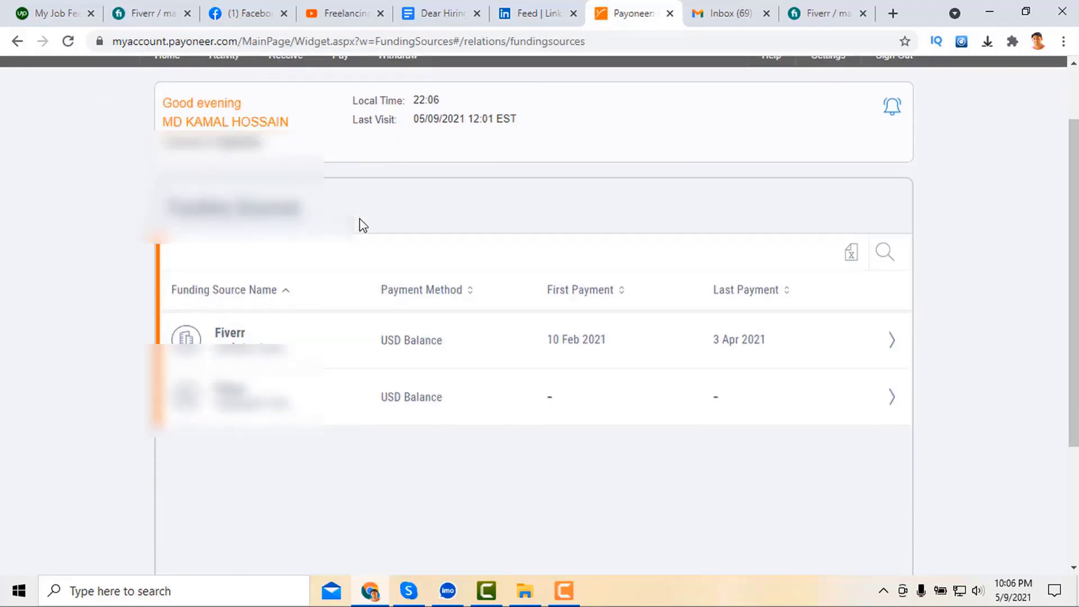
pyautogui.scroll(2, 363, 225)
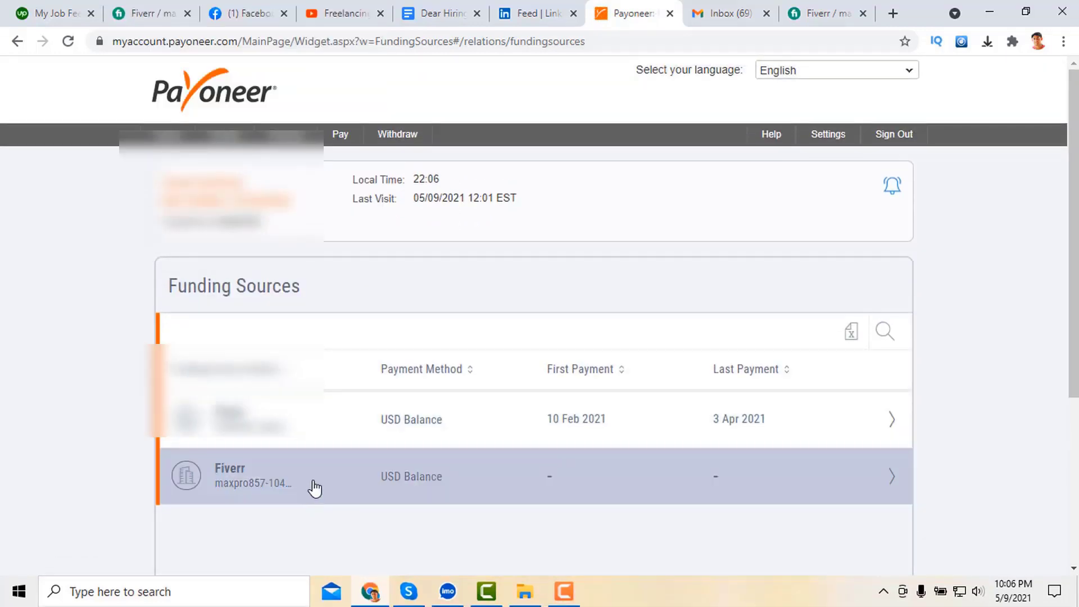
pyautogui.click(313, 487)
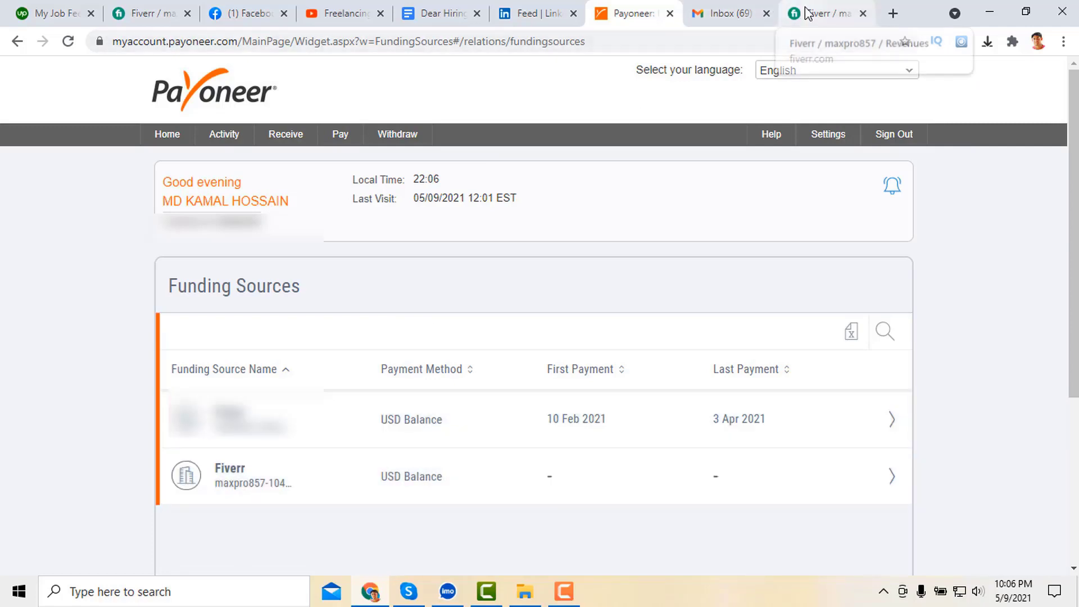
# - Visit the Payoneer home page, then return and reload the Funding Sources list
pyautogui.click(210, 99)
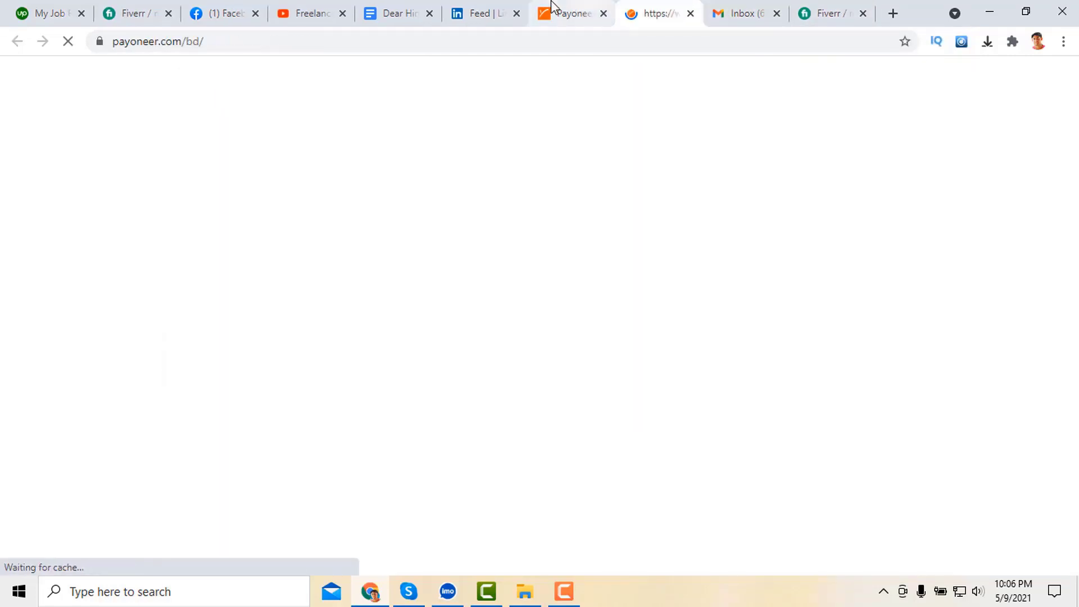
pyautogui.click(551, 4)
pyautogui.click(71, 44)
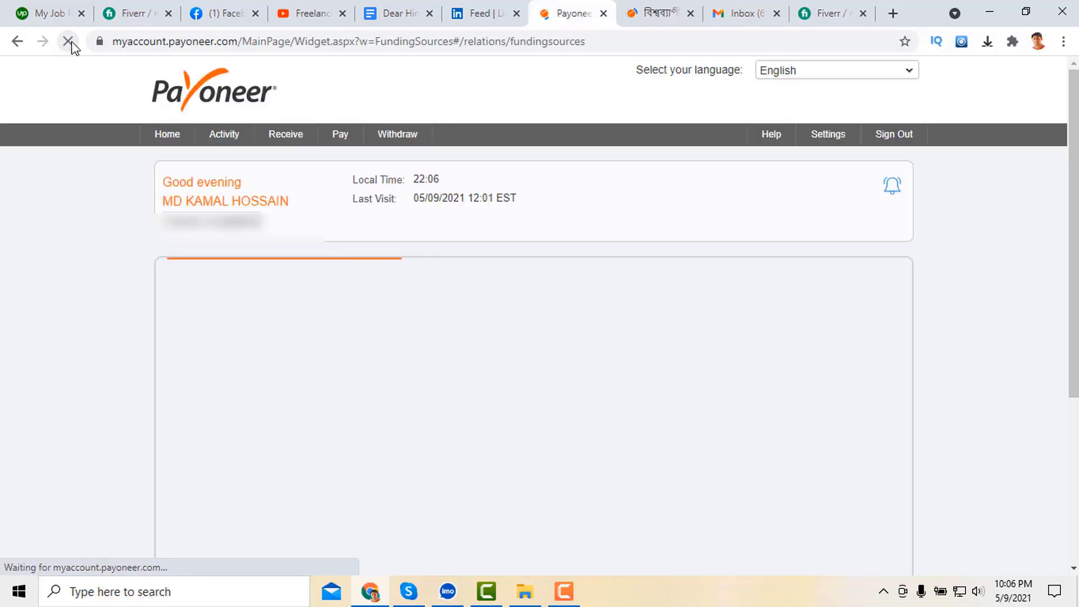
pyautogui.moveTo(217, 140)
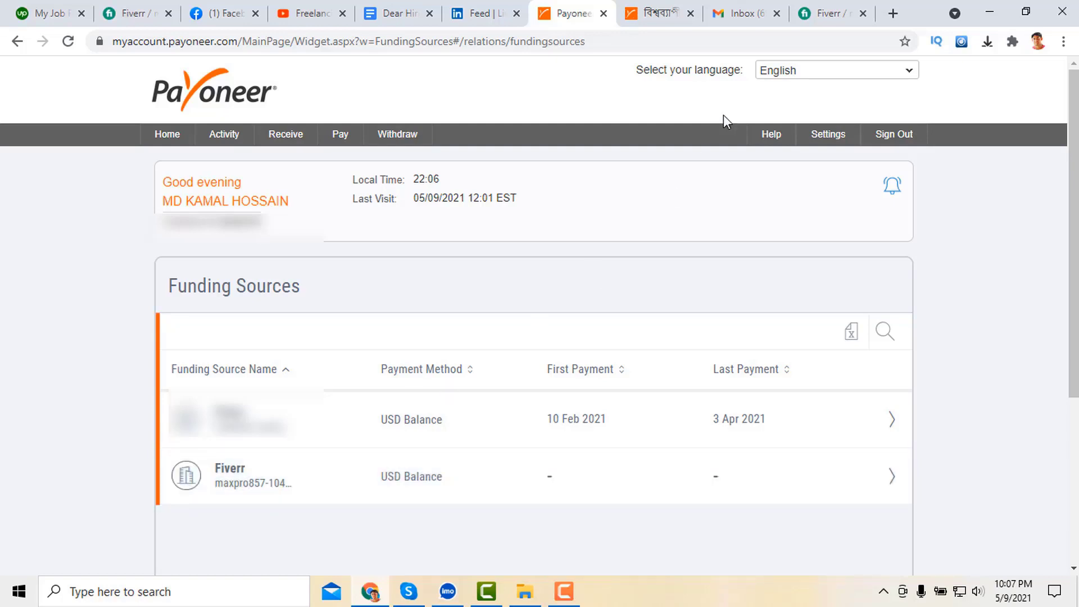
# - Start a $20 Bank Transfer withdrawal, check Payoneer balances, then Confirm & Withdraw
pyautogui.click(798, 7)
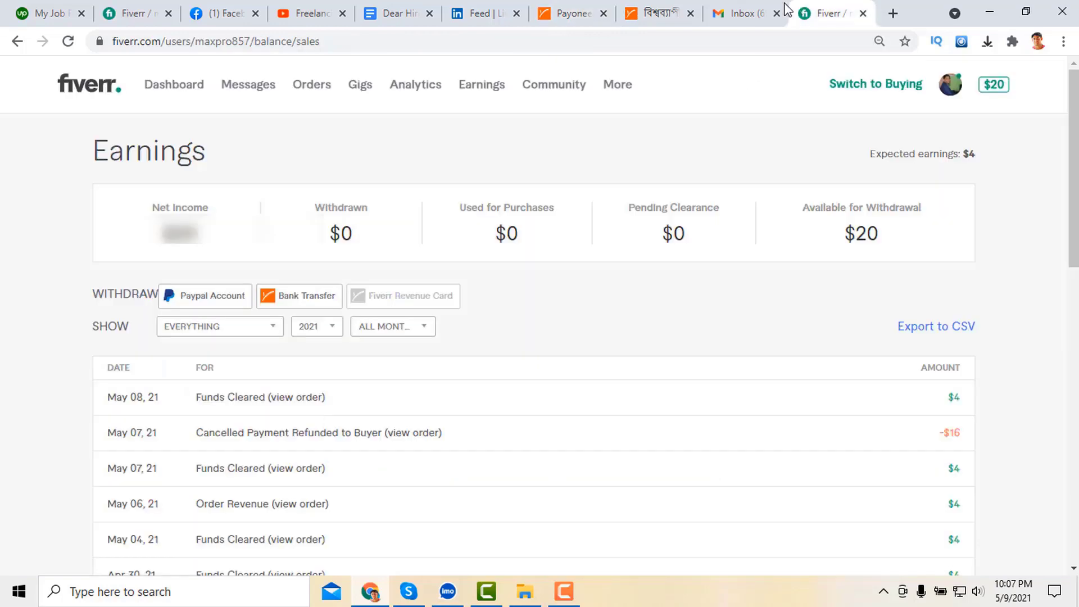
pyautogui.click(314, 301)
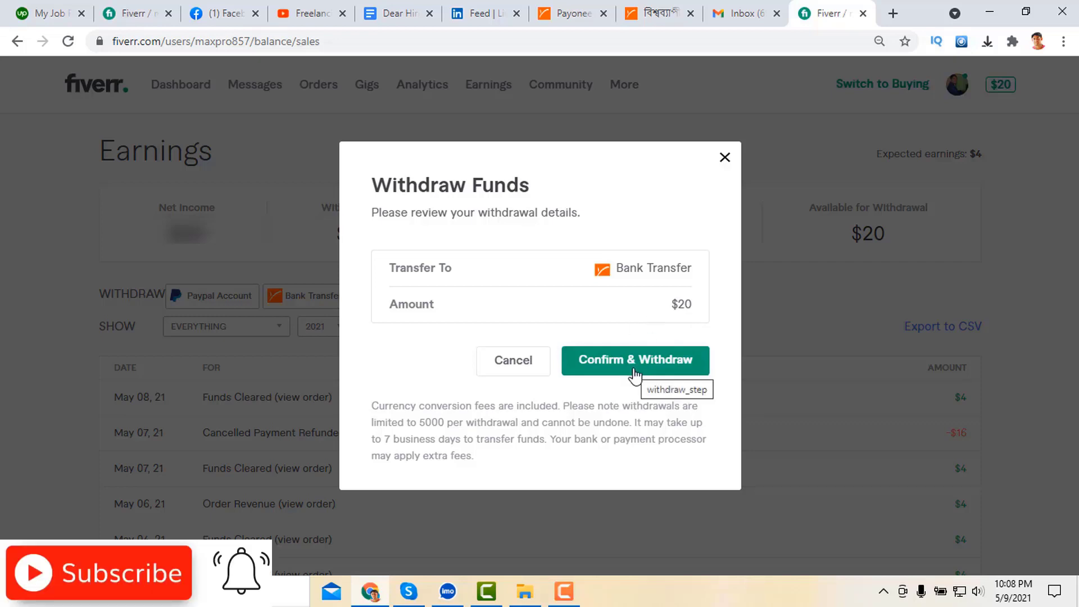
pyautogui.click(585, 14)
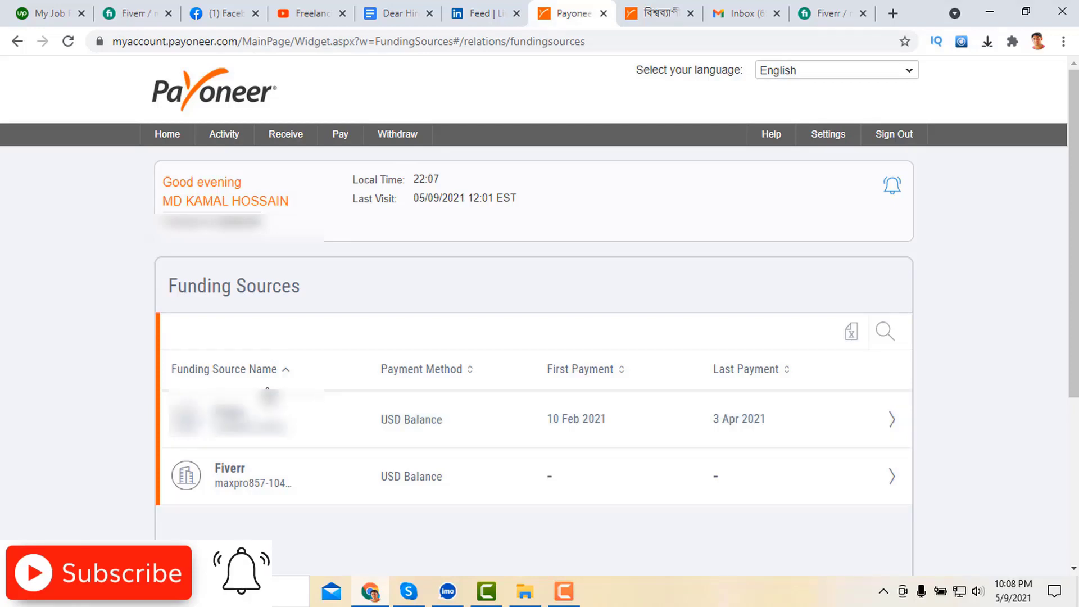
pyautogui.click(178, 140)
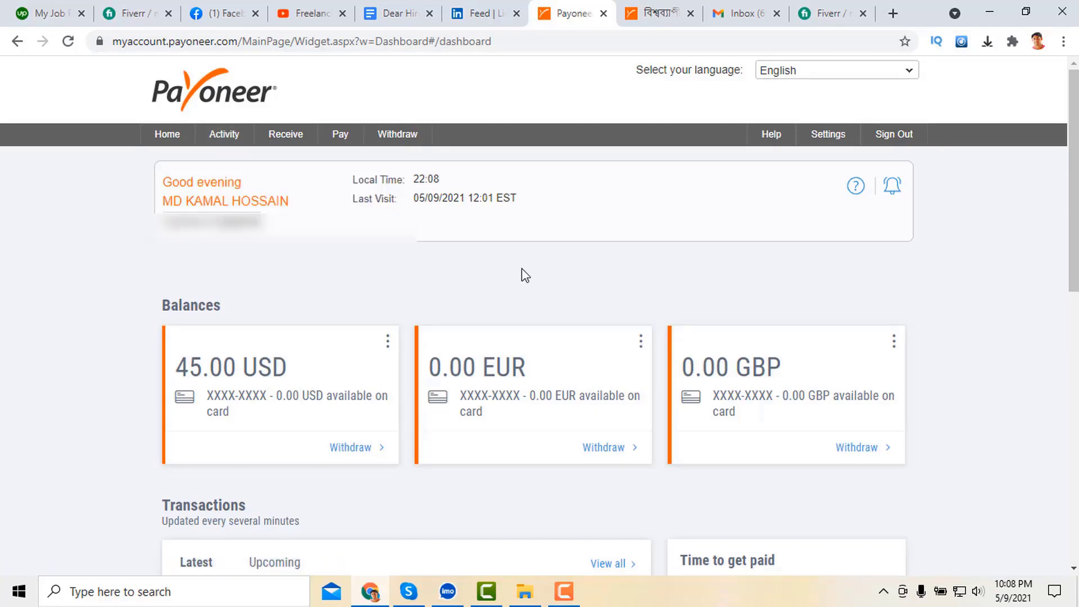
pyautogui.click(800, 10)
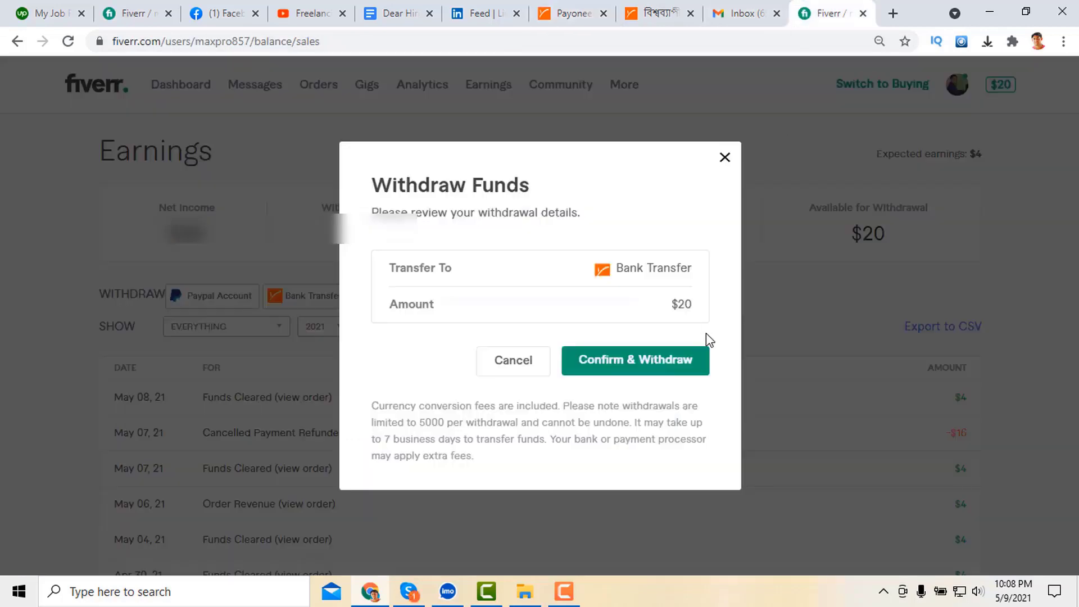
pyautogui.click(650, 366)
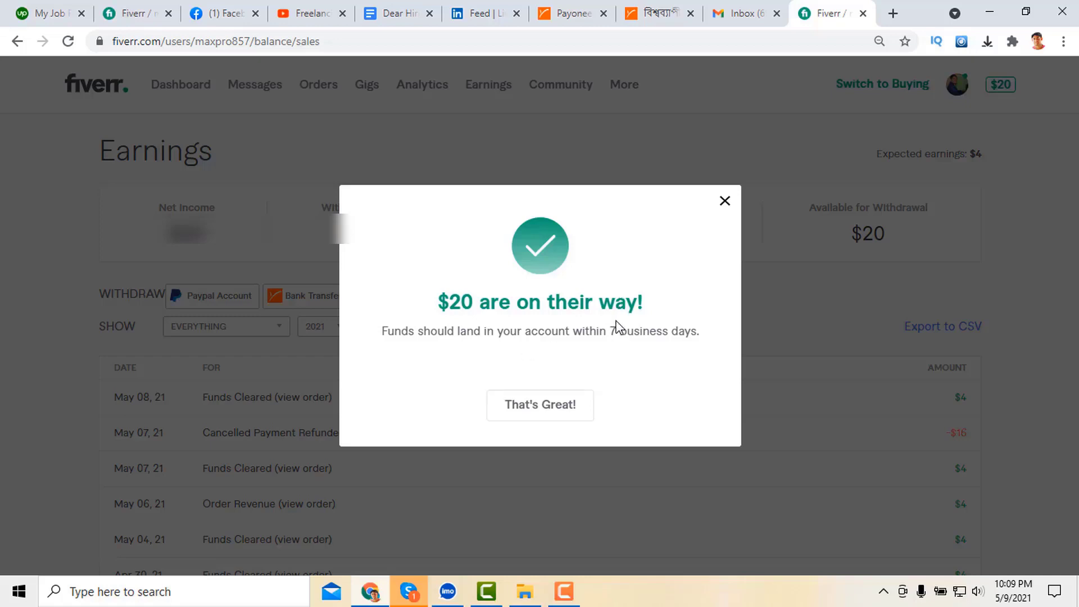
# - Note the 7-business-day estimate and close Fiverr's withdrawal success message
pyautogui.moveTo(611, 331); pyautogui.dragTo(616, 332)
pyautogui.click(542, 409)
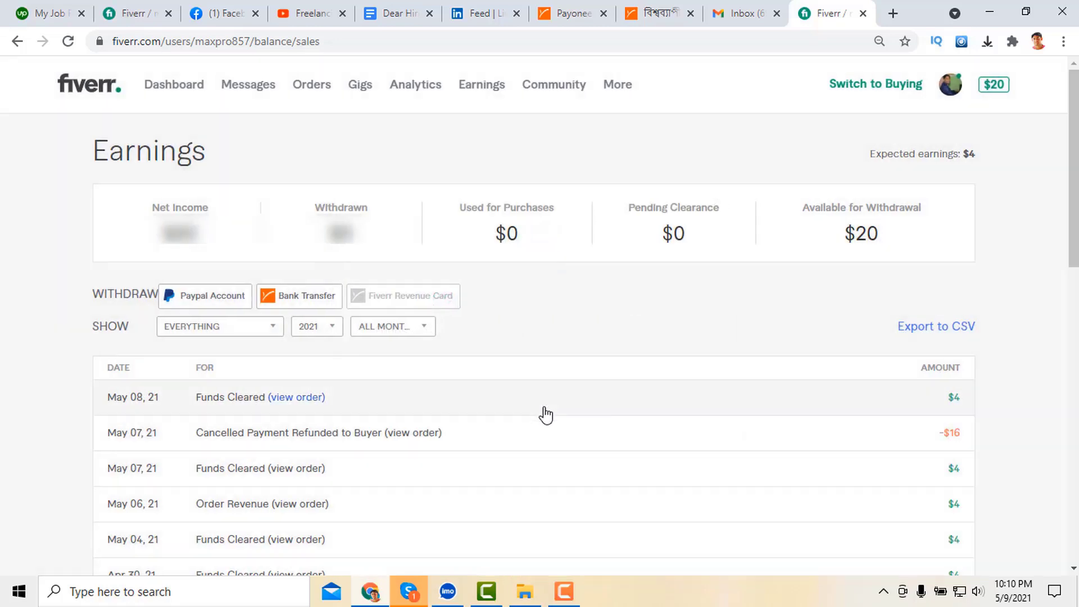
# - Reload Fiverr Earnings to show the completed $20 withdrawal, then reload the Payoneer dashboard
pyautogui.click(67, 42)
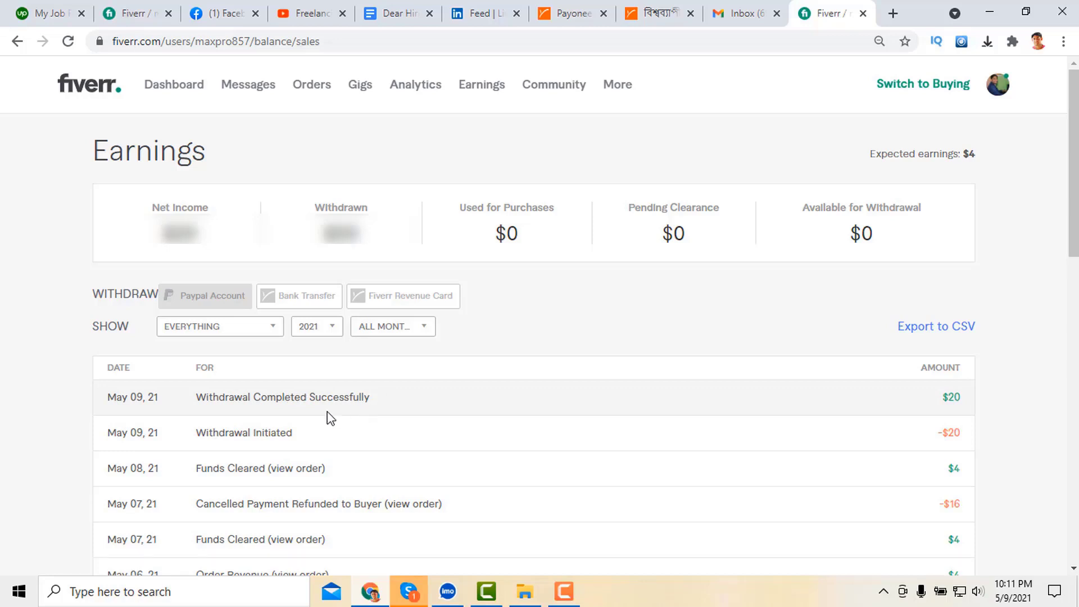
pyautogui.click(585, 10)
pyautogui.click(68, 43)
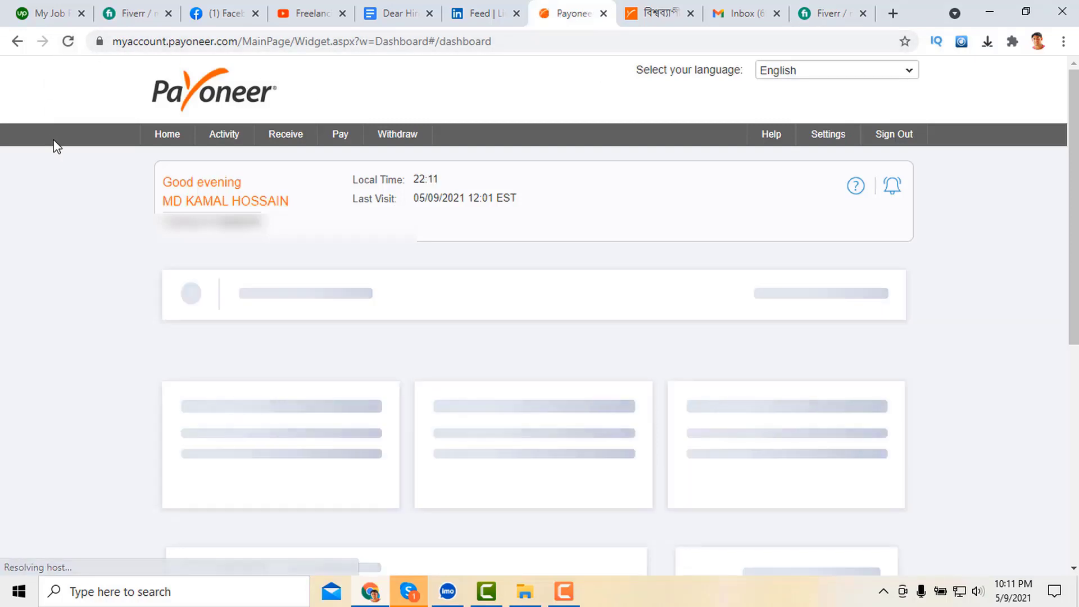
# - Review the refreshed Payoneer dashboard, confirming the 65.00 USD balance and the 20.00 USD Fiverr payment
pyautogui.scroll(-1, 53, 145)
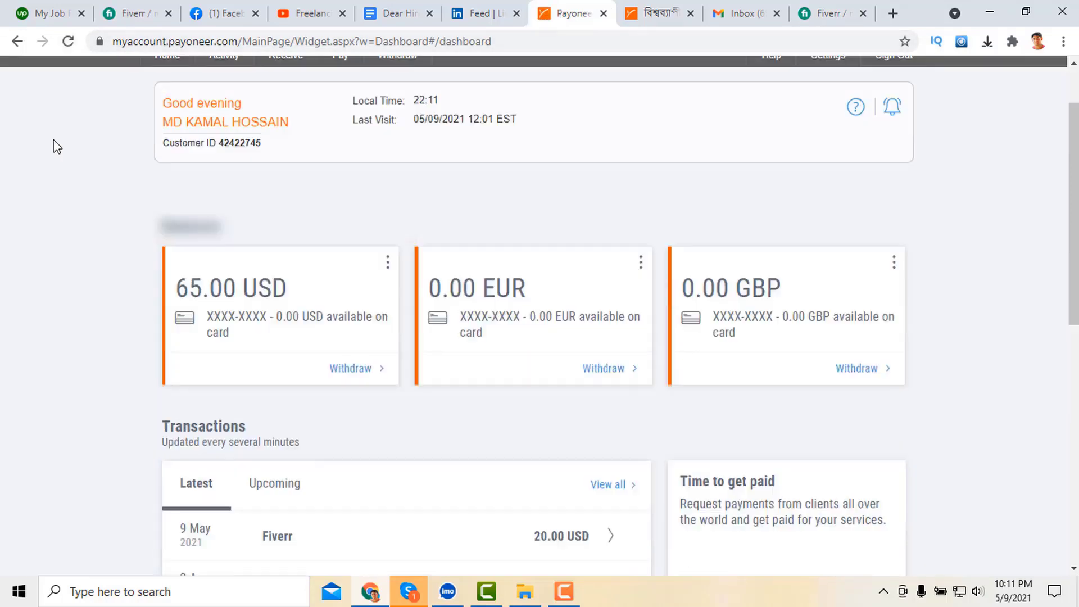
pyautogui.scroll(1, 92, 190)
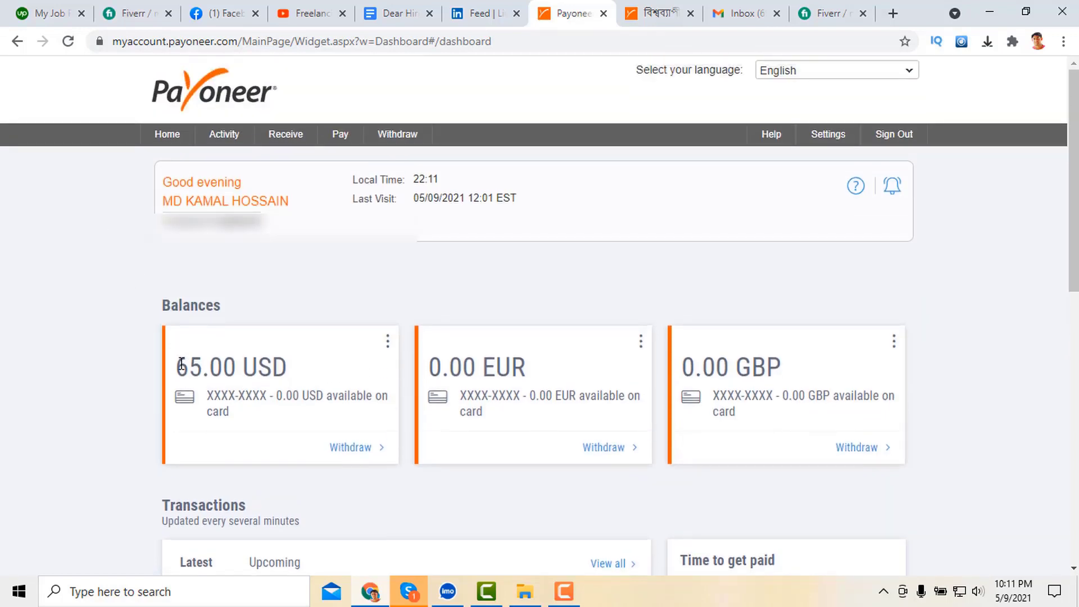
pyautogui.moveTo(181, 364); pyautogui.dragTo(203, 365)
pyautogui.click(129, 347)
pyautogui.scroll(-2, 311, 250)
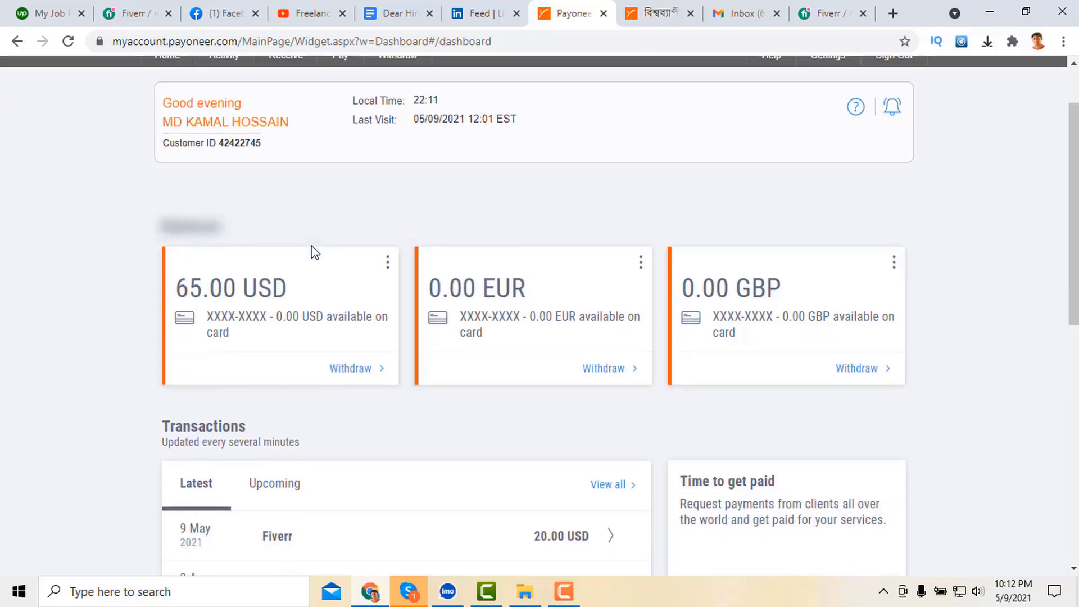
pyautogui.scroll(2, 311, 251)
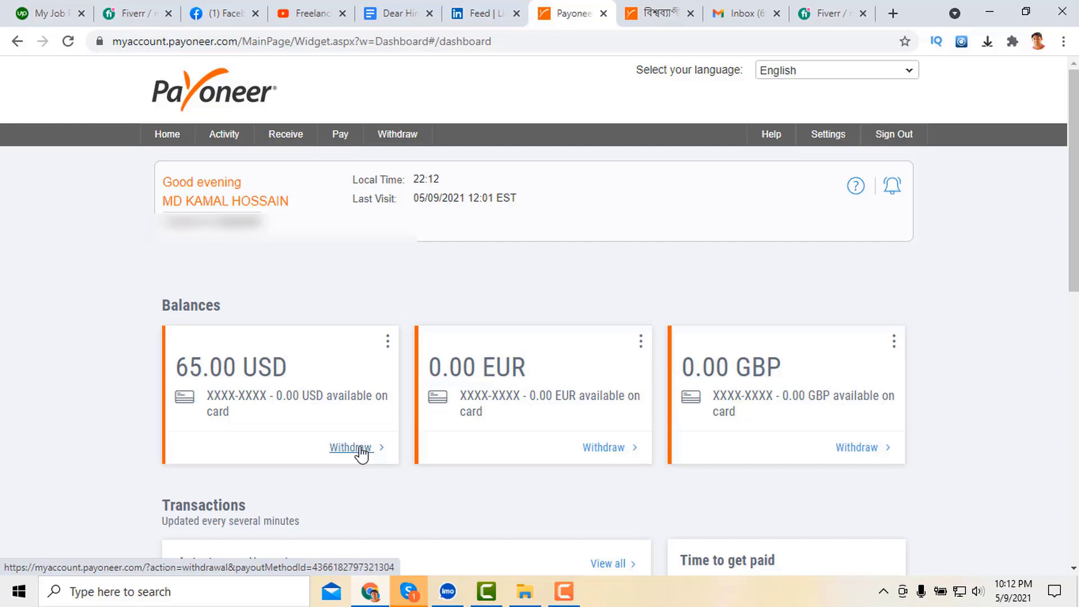
pyautogui.moveTo(407, 140)
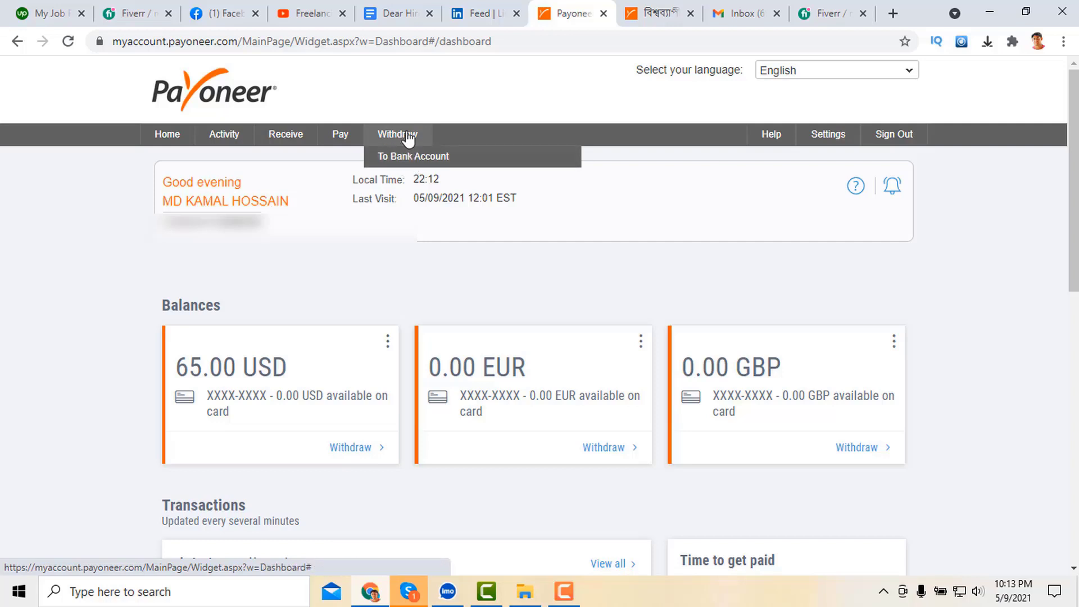
# - Start a withdrawal from the USD balance to the DUTCHBANGLA BANK LTD account
pyautogui.click(416, 159)
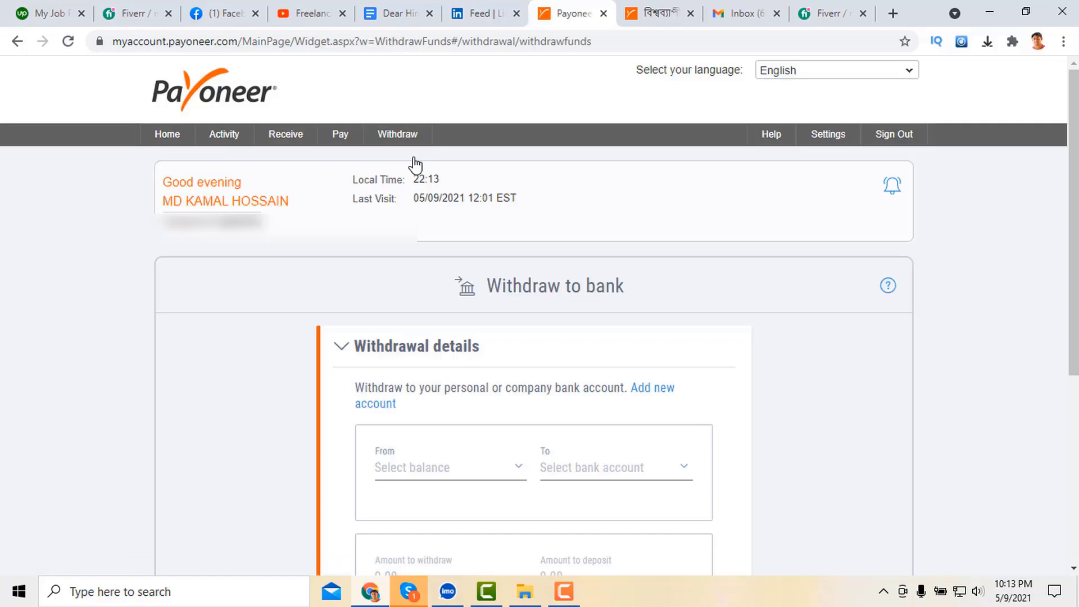
pyautogui.scroll(-3, 447, 233)
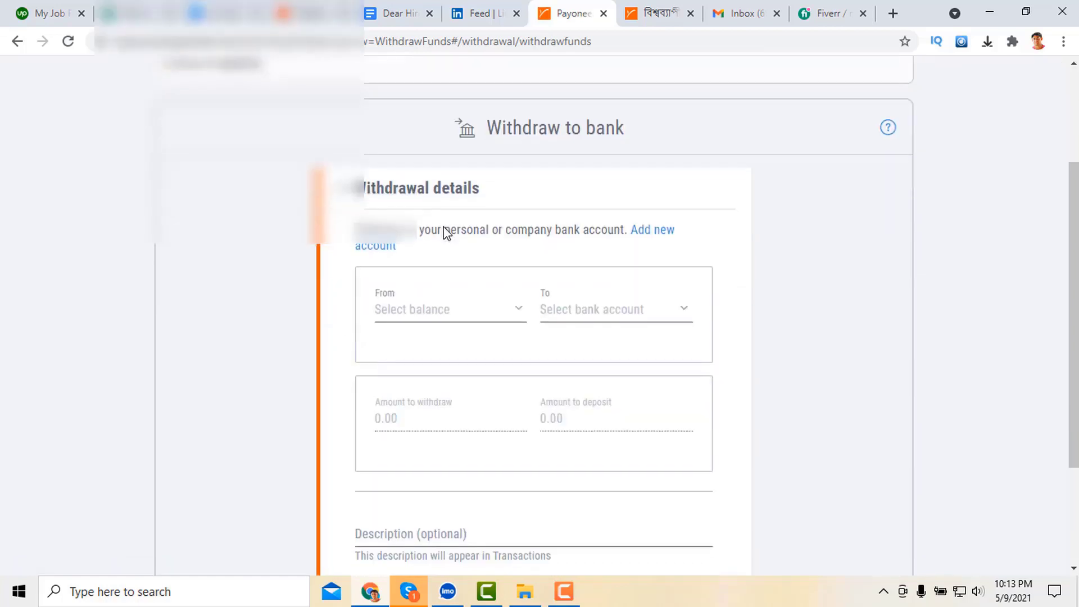
pyautogui.scroll(-2, 429, 309)
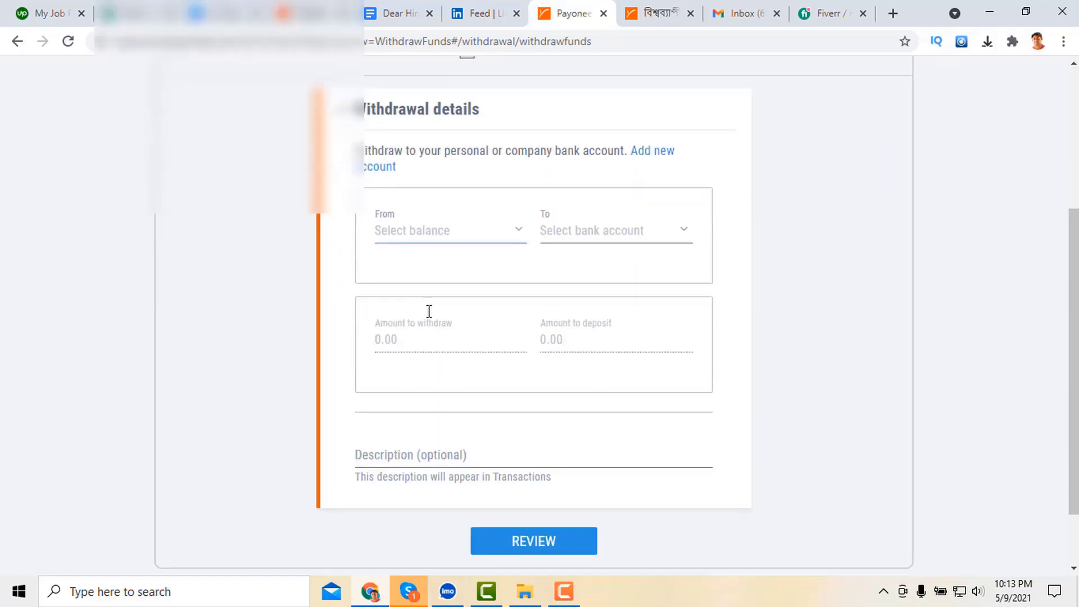
pyautogui.click(445, 232)
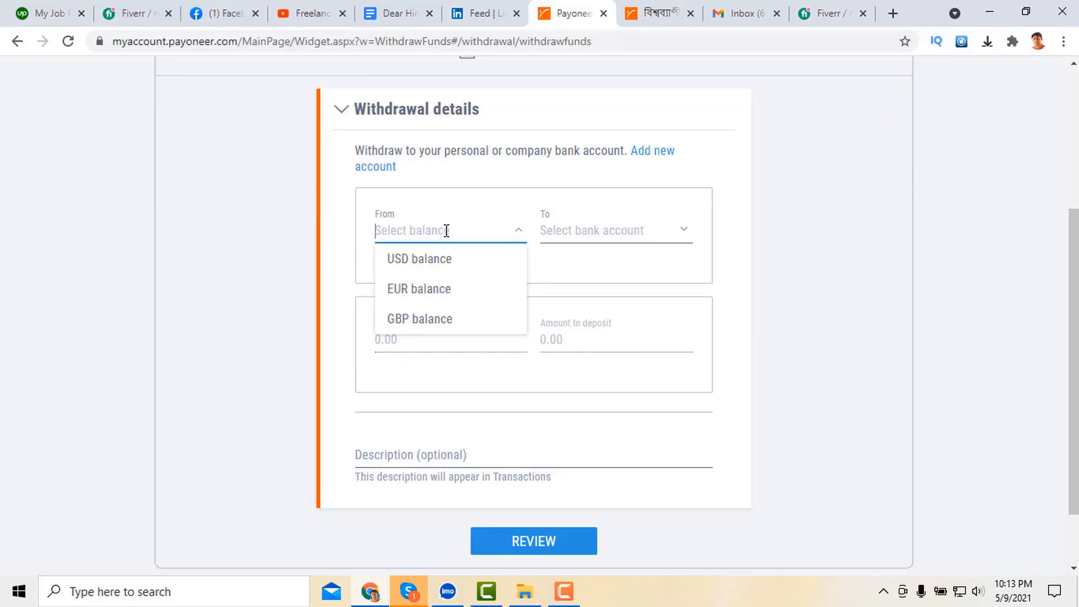
pyautogui.click(433, 267)
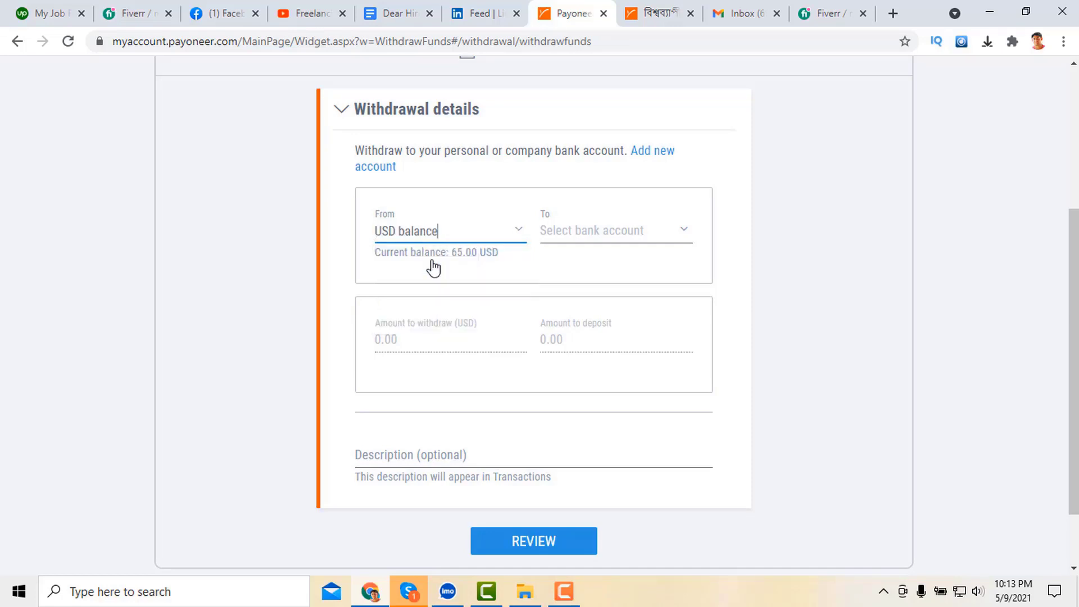
pyautogui.click(658, 230)
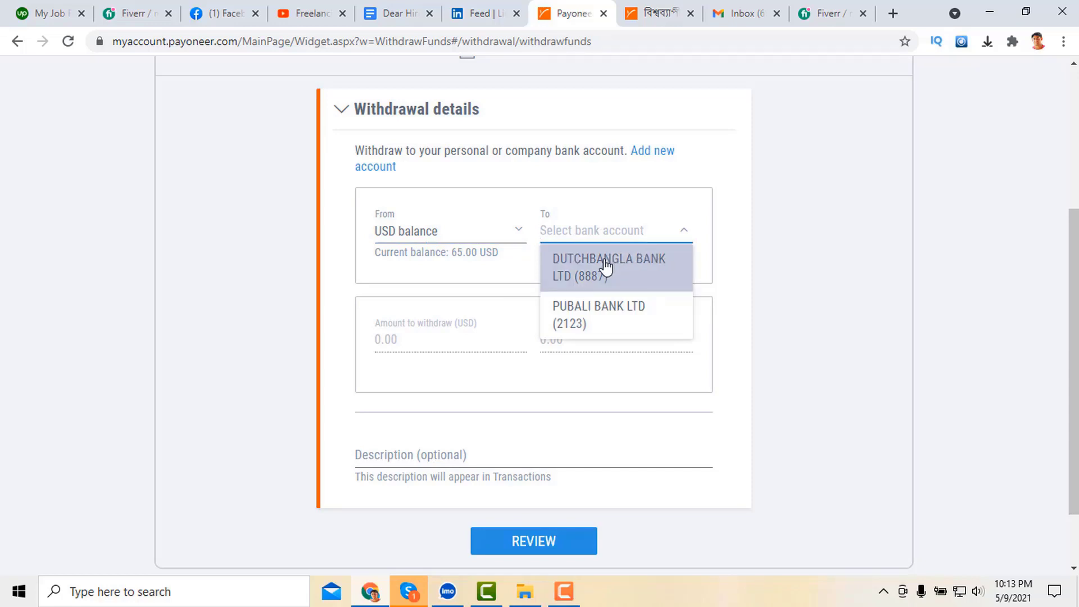
pyautogui.click(651, 269)
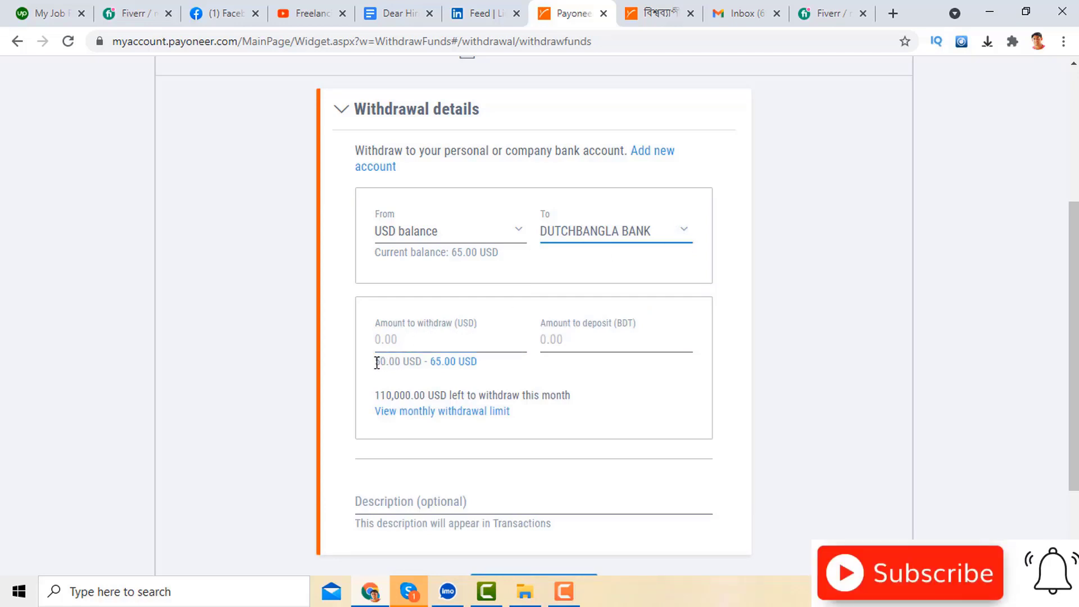
# - Enter 65 USD as the amount, above the 50 USD minimum, converting to 5401.12 BDT
pyautogui.moveTo(377, 361); pyautogui.dragTo(387, 364)
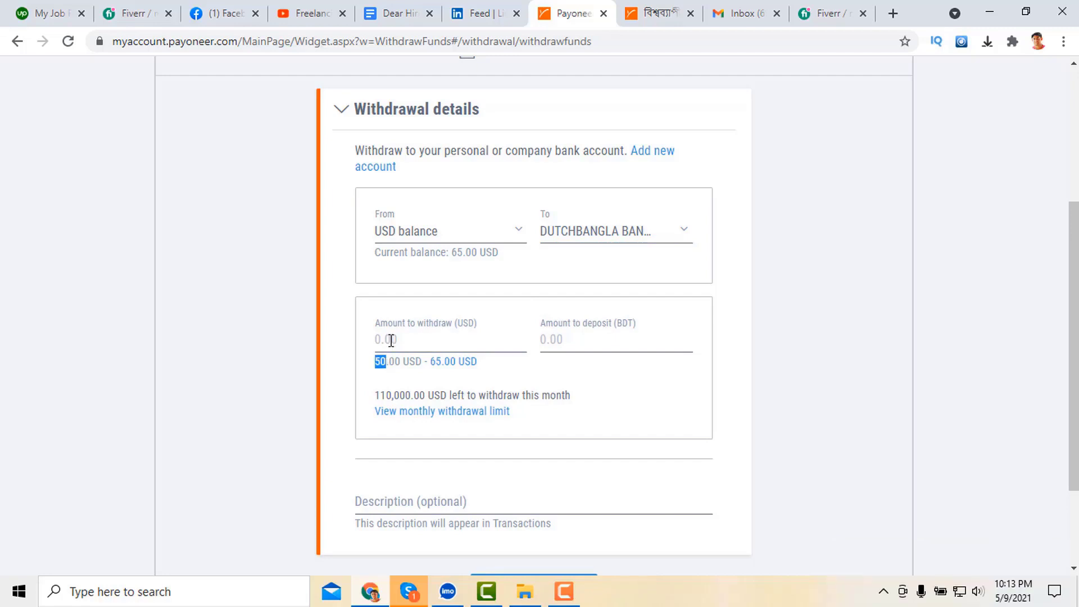
pyautogui.click(391, 340)
pyautogui.write('45')
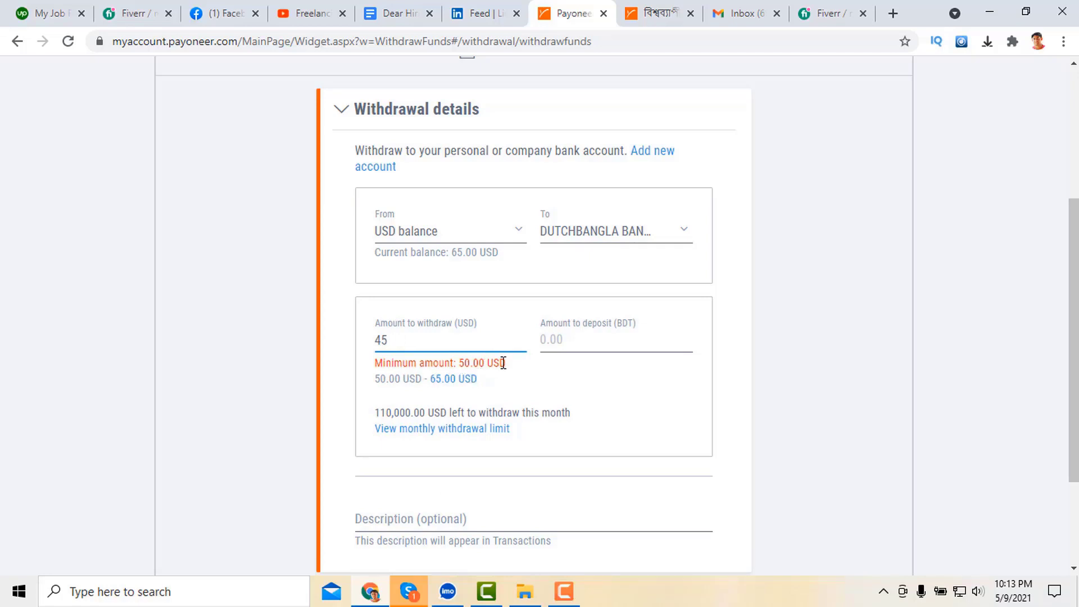
pyautogui.moveTo(388, 340); pyautogui.dragTo(364, 353)
pyautogui.write('65')
pyautogui.click(478, 356)
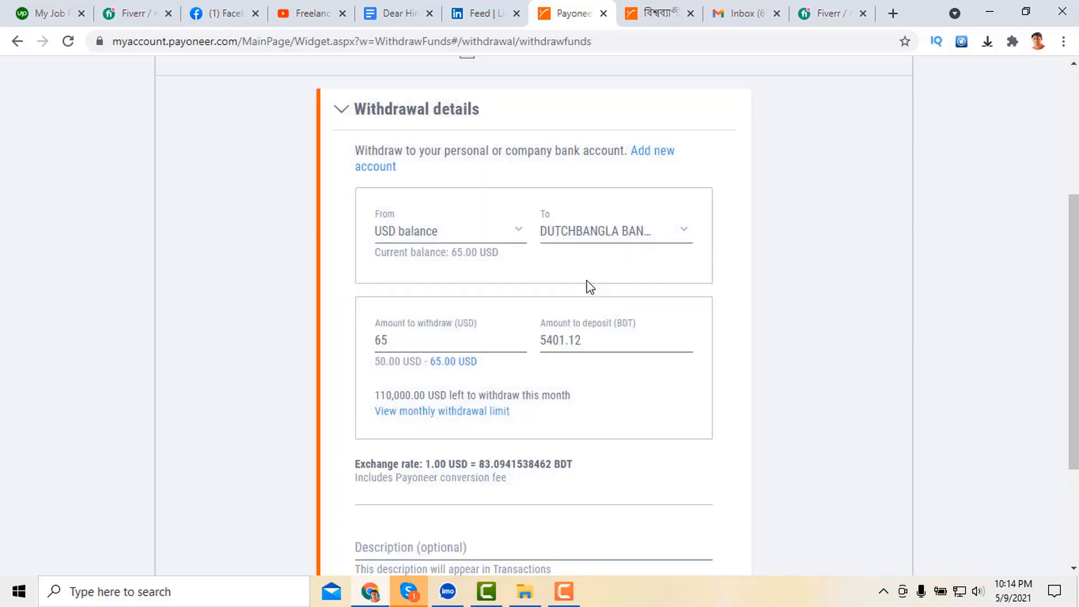
pyautogui.click(624, 334)
pyautogui.scroll(5, 589, 315)
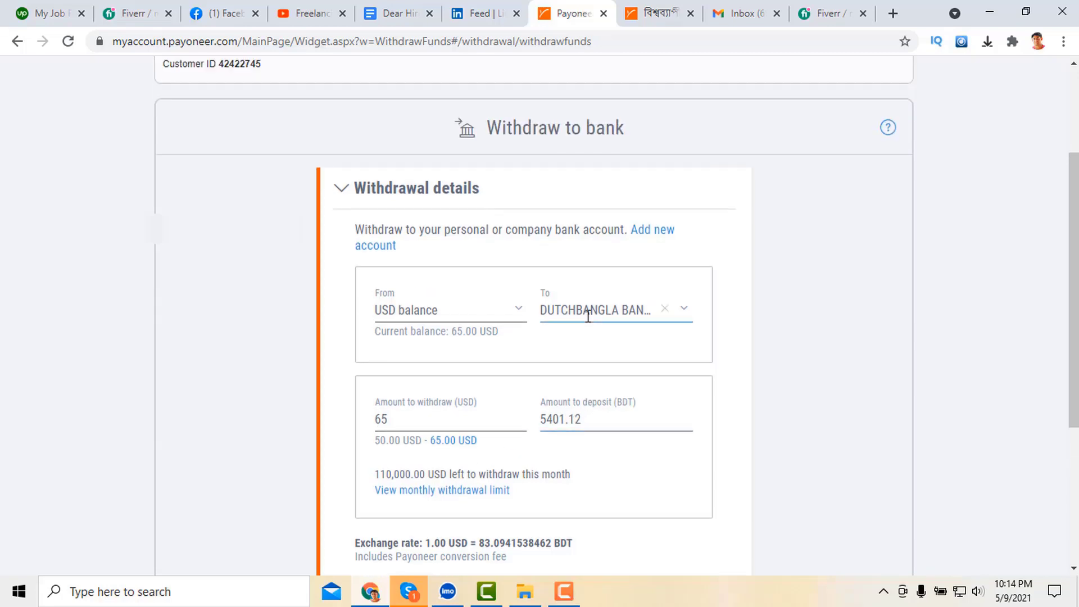
pyautogui.moveTo(351, 140)
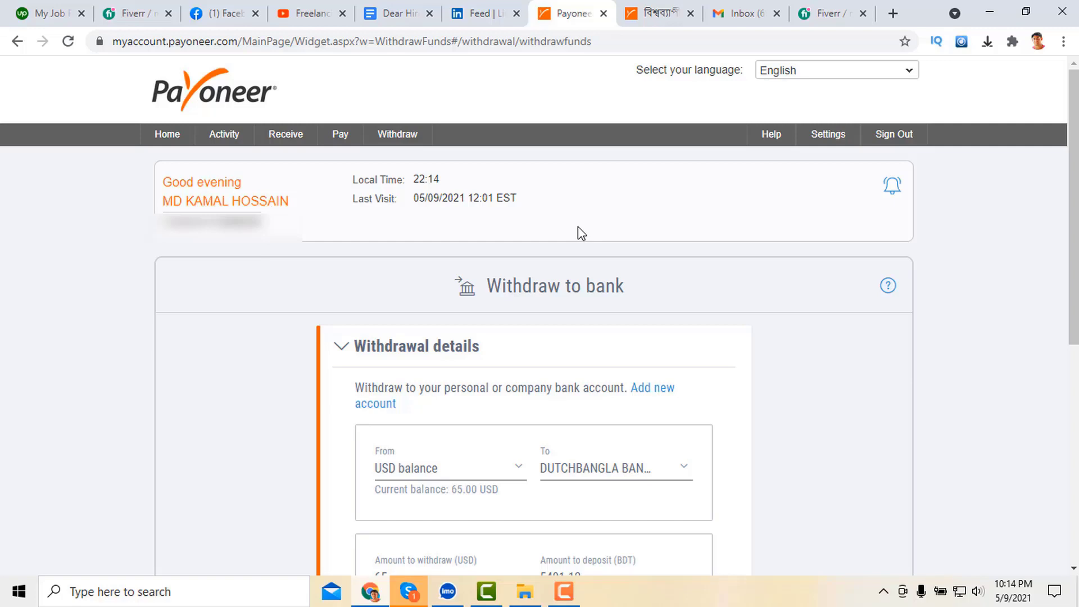
pyautogui.scroll(-4, 706, 294)
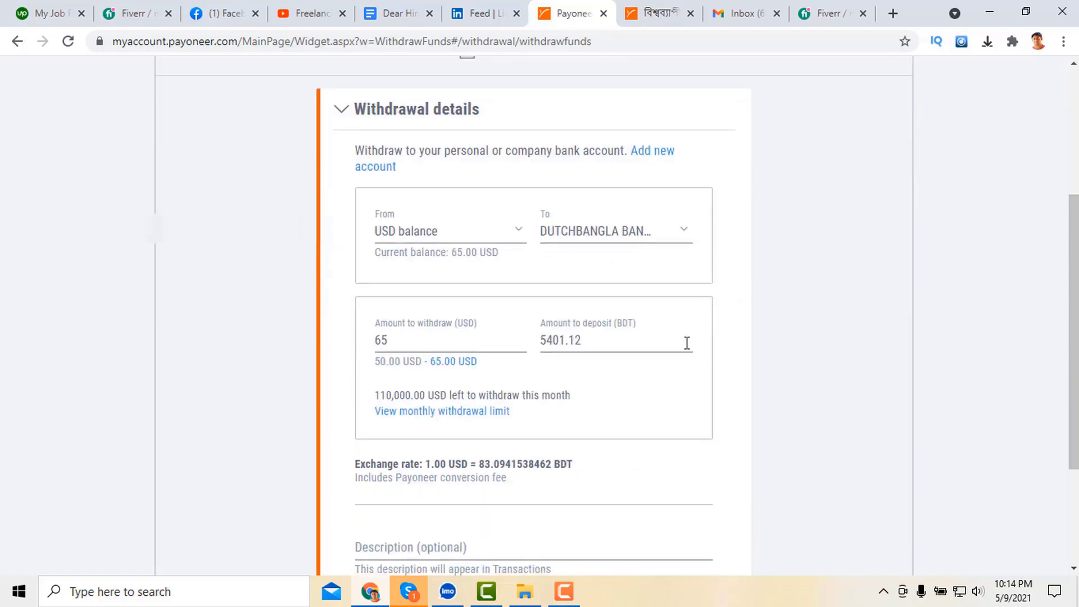
pyautogui.click(543, 340)
pyautogui.scroll(-1, 602, 402)
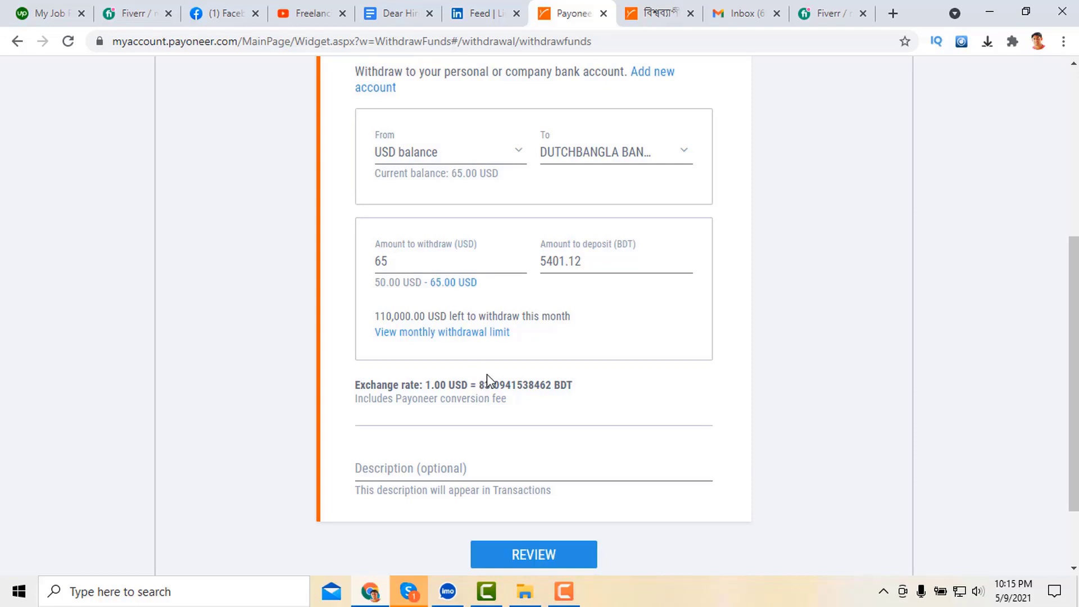
pyautogui.moveTo(481, 384); pyautogui.dragTo(493, 385)
pyautogui.scroll(-2, 554, 343)
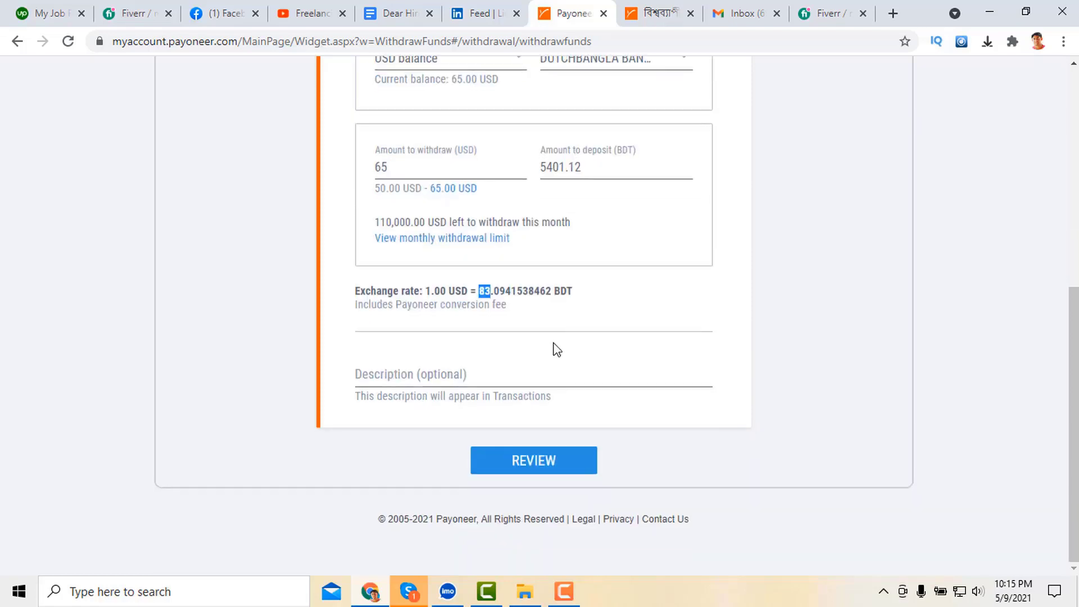
pyautogui.click(403, 378)
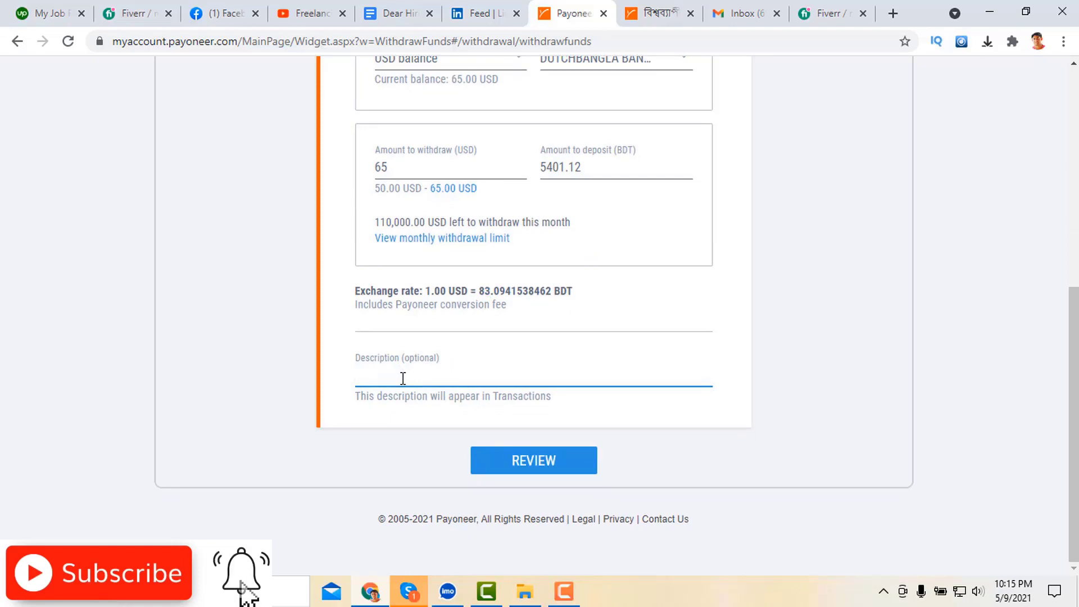
pyautogui.scroll(1, 456, 356)
pyautogui.scroll(3, 456, 355)
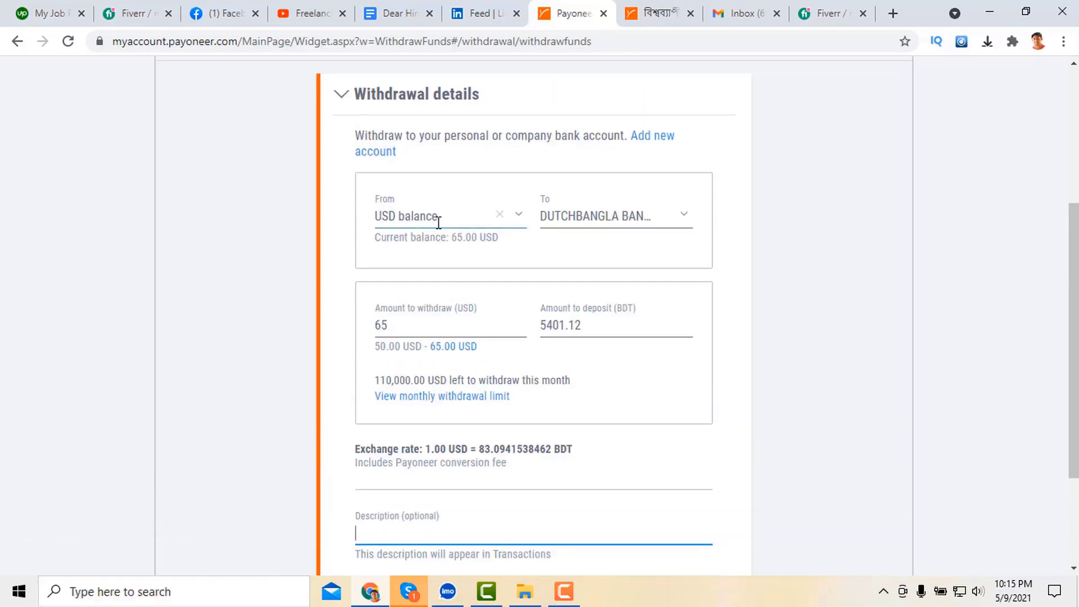
pyautogui.scroll(-3, 419, 332)
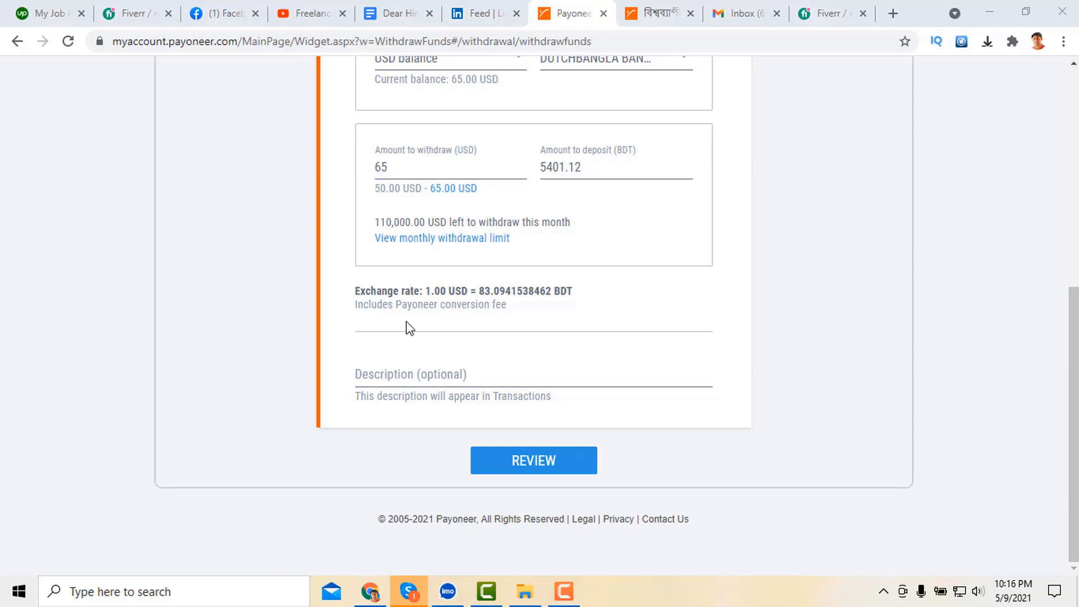
pyautogui.moveTo(425, 290); pyautogui.dragTo(513, 290)
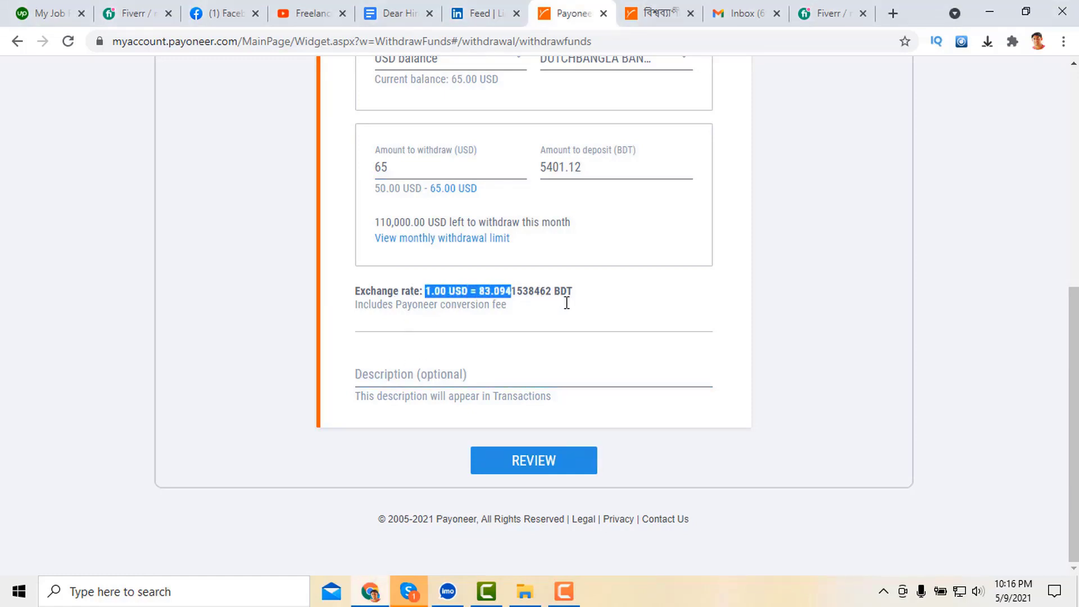
# - Add the description 'Freelancing Salary' and open the withdrawal review summary
pyautogui.click(301, 470)
pyautogui.click(369, 372)
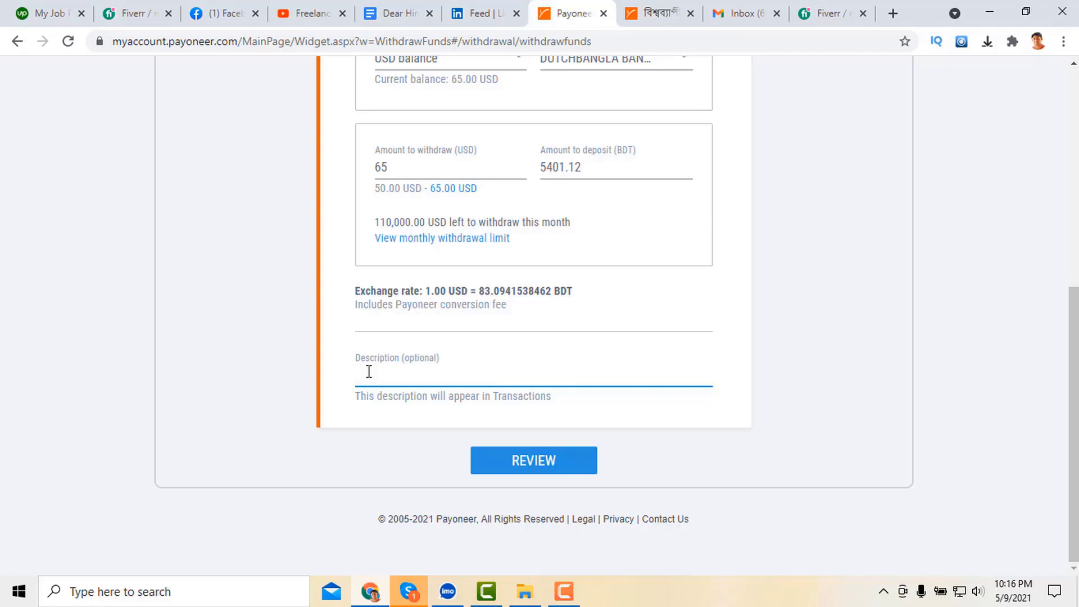
pyautogui.write('Freelancing Salary')
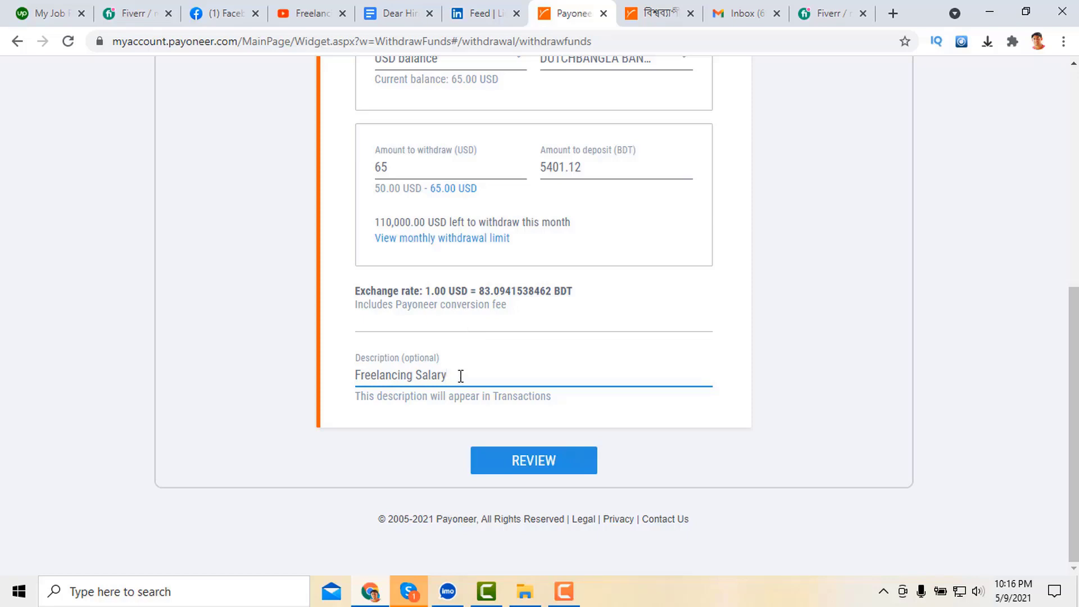
pyautogui.click(544, 474)
pyautogui.click(503, 462)
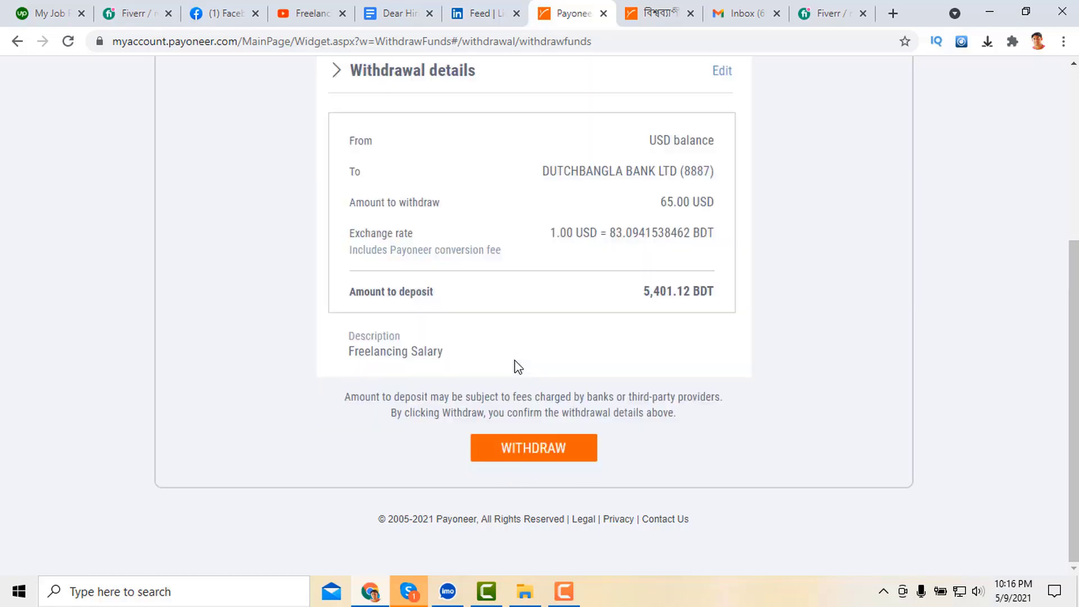
# - Submit the 65 USD withdrawal to DUTCHBANGLA BANK LTD
pyautogui.click(542, 453)
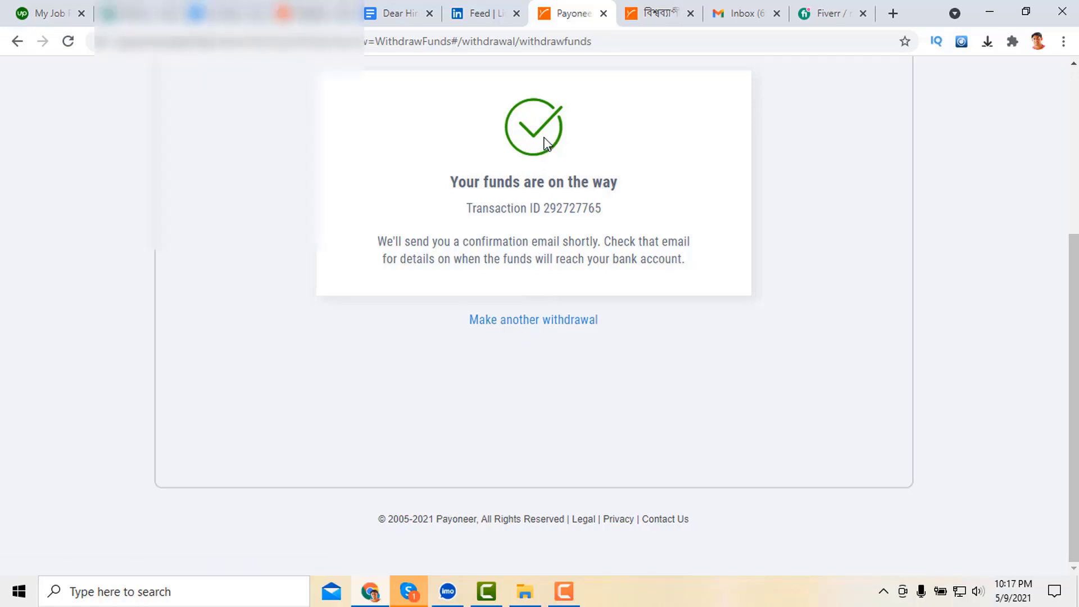
pyautogui.scroll(3, 543, 219)
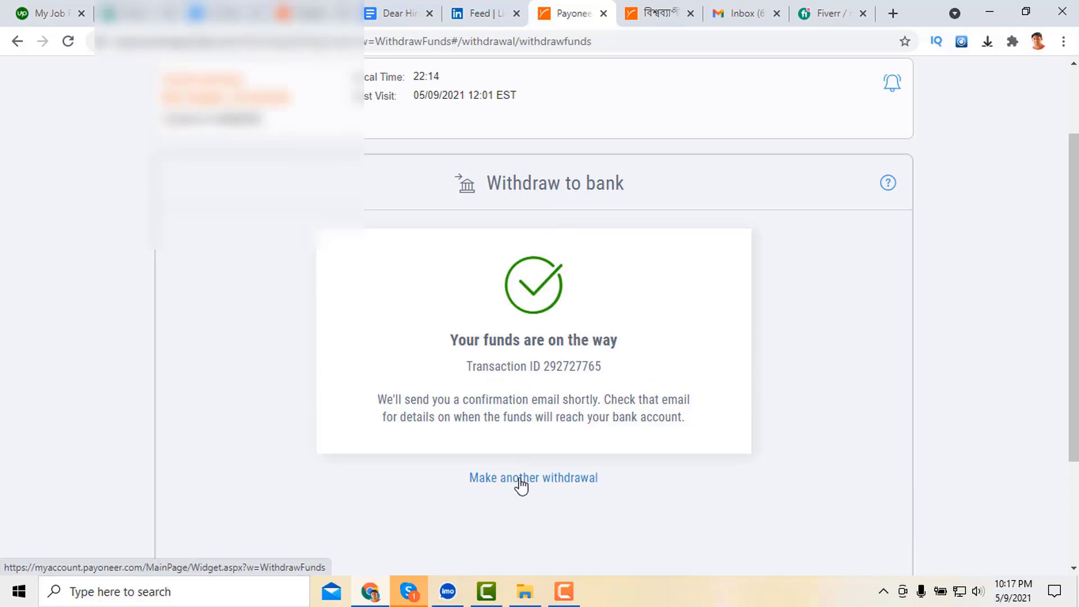
# - Reload the Payoneer dashboard and verify the USD balance now reads 0.00 USD
pyautogui.click(521, 479)
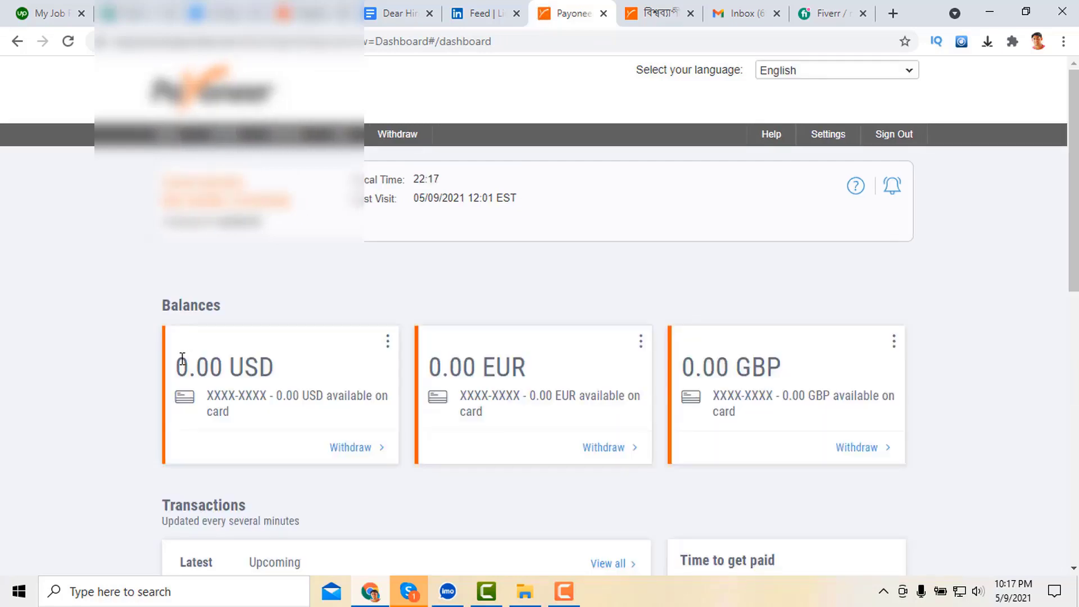
pyautogui.scroll(-1, 140, 237)
pyautogui.click(69, 42)
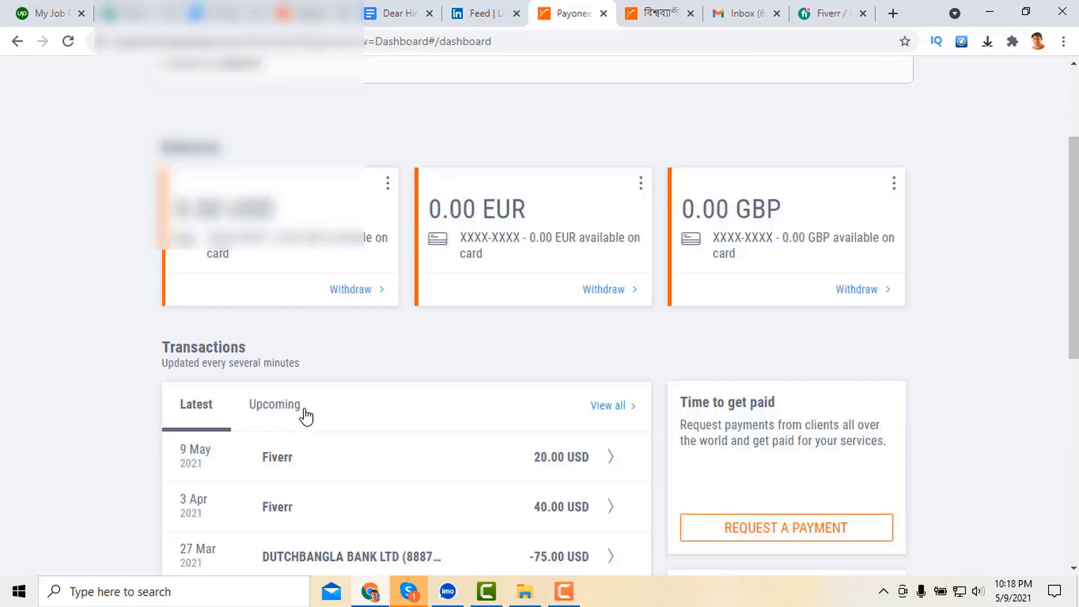
pyautogui.click(200, 407)
pyautogui.scroll(1, 200, 408)
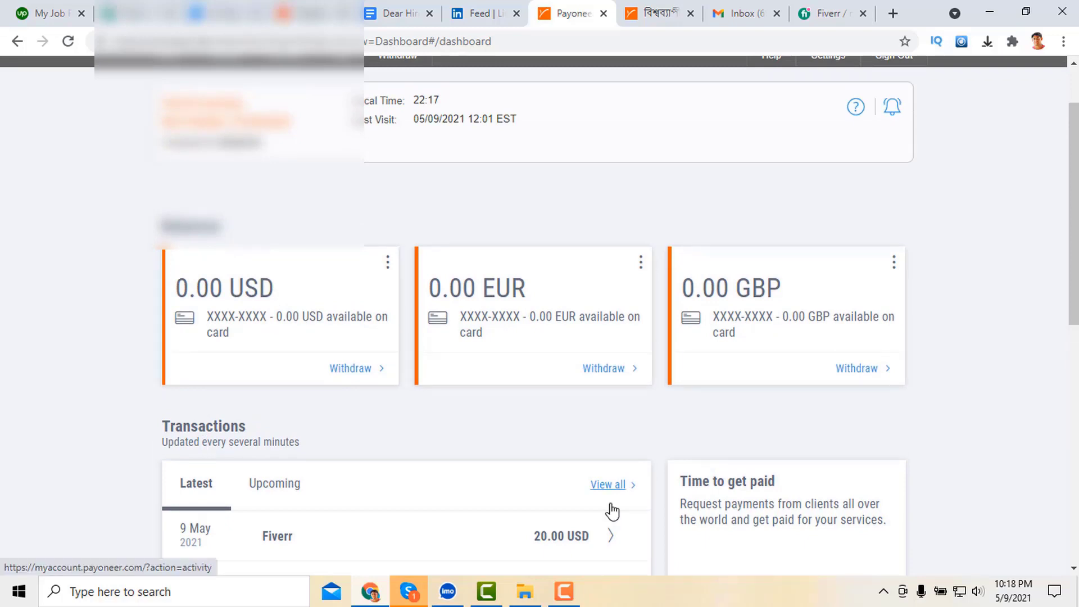
pyautogui.scroll(2, 542, 458)
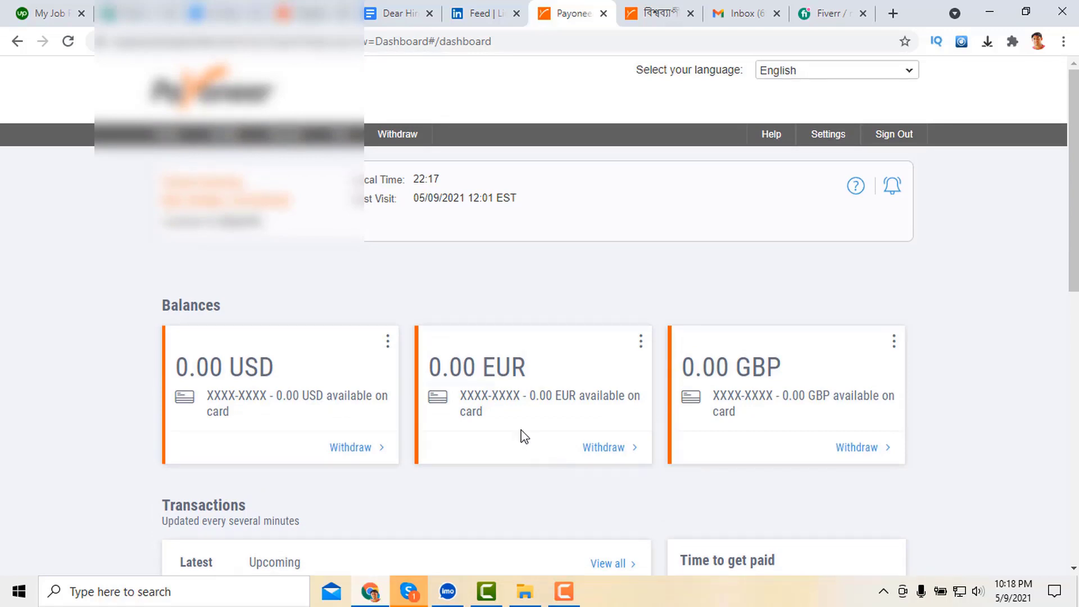
pyautogui.moveTo(178, 367); pyautogui.dragTo(225, 359)
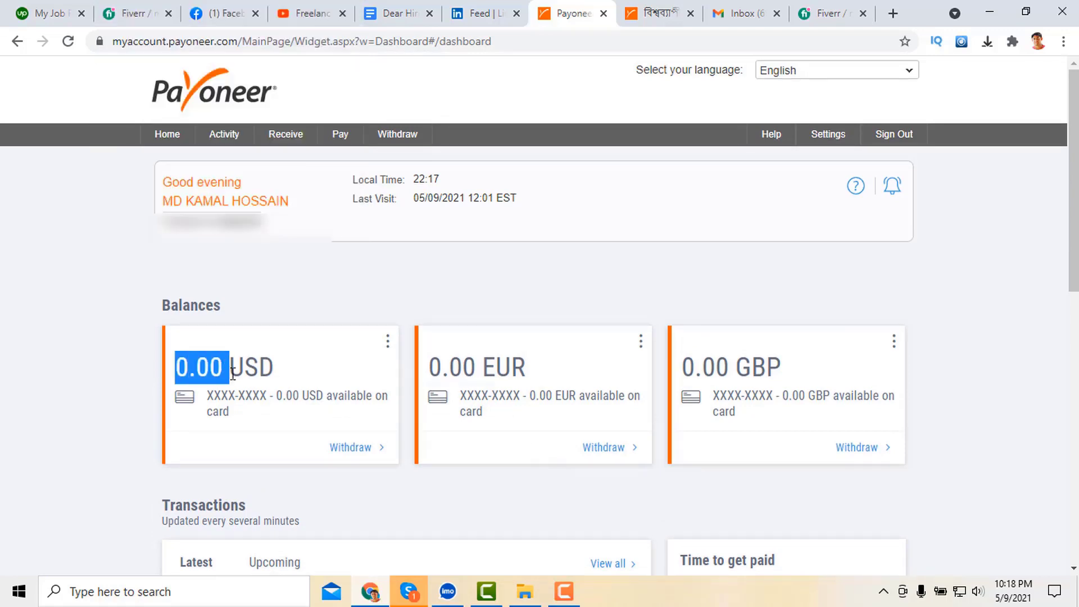
pyautogui.click(225, 359)
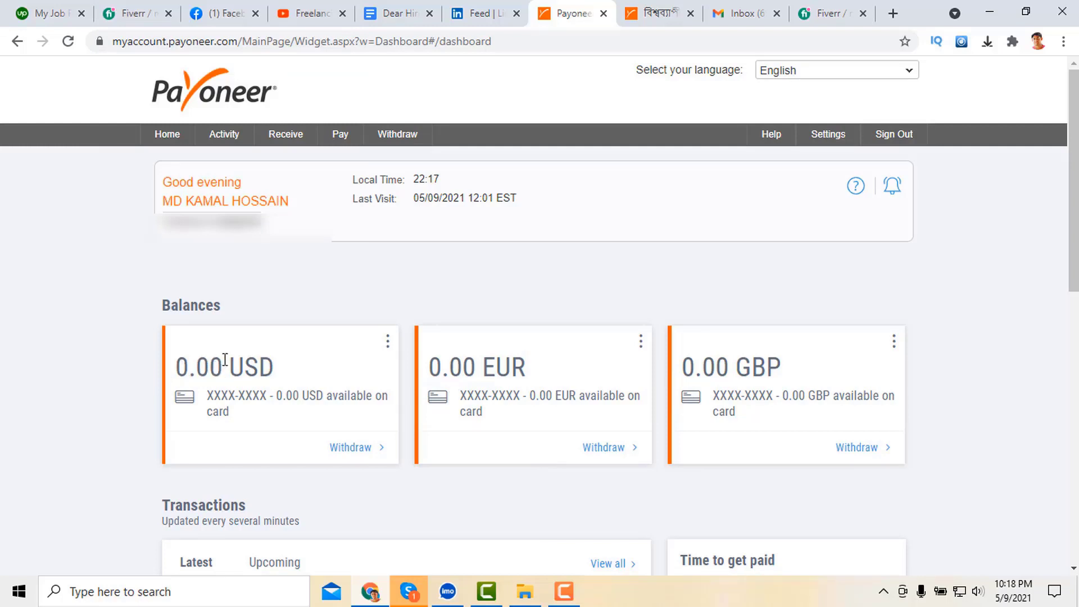